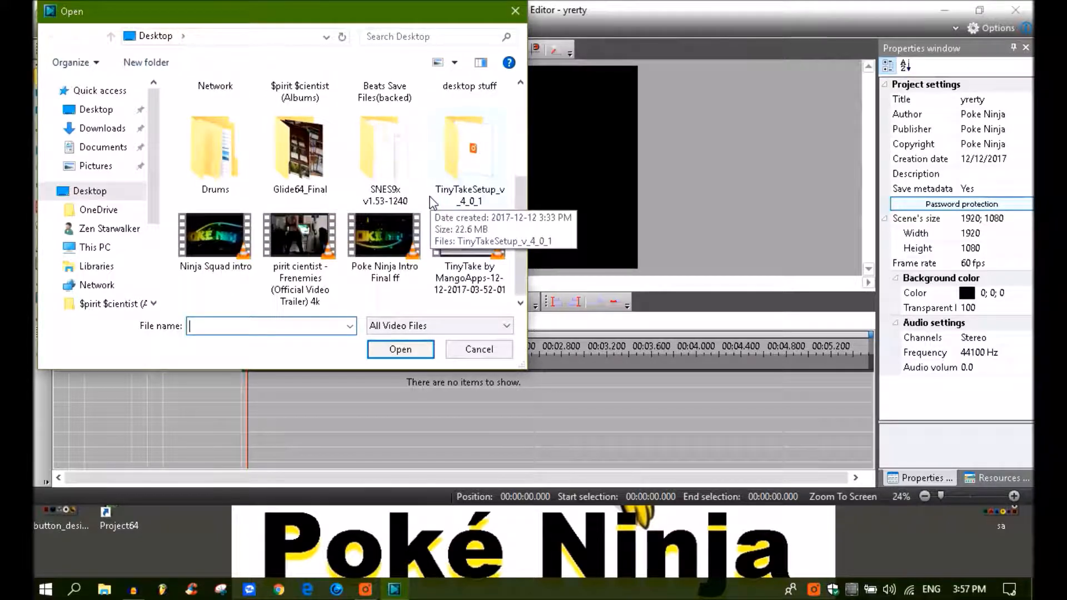
Add the "Frenemies (Official Video Trailer) 4k" video from the Desktop to the scene, starting from the cursor position on an added layer
left_click(300, 254)
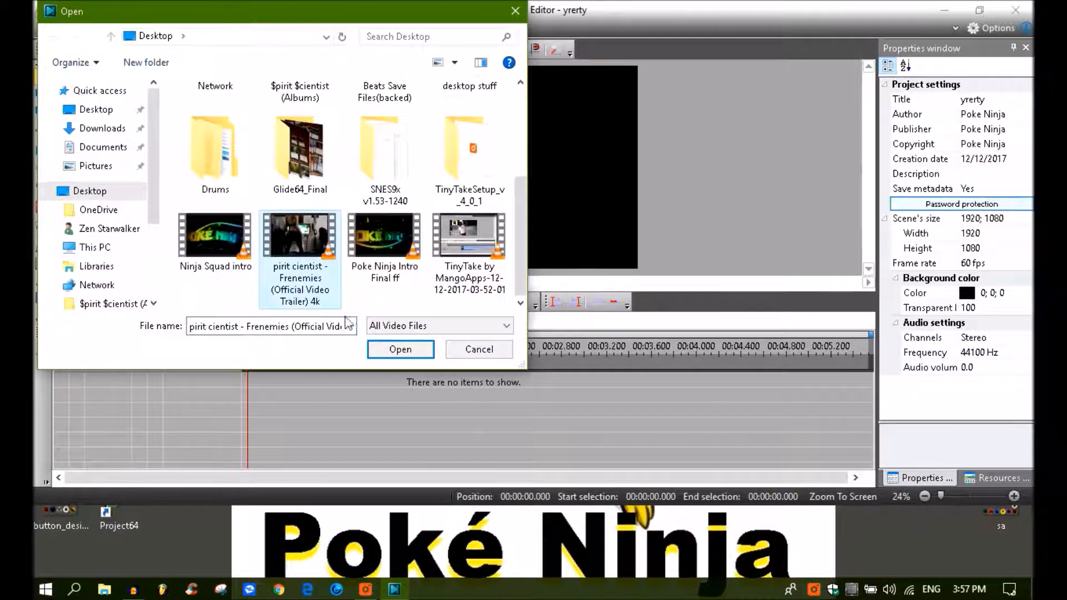
left_click(383, 348)
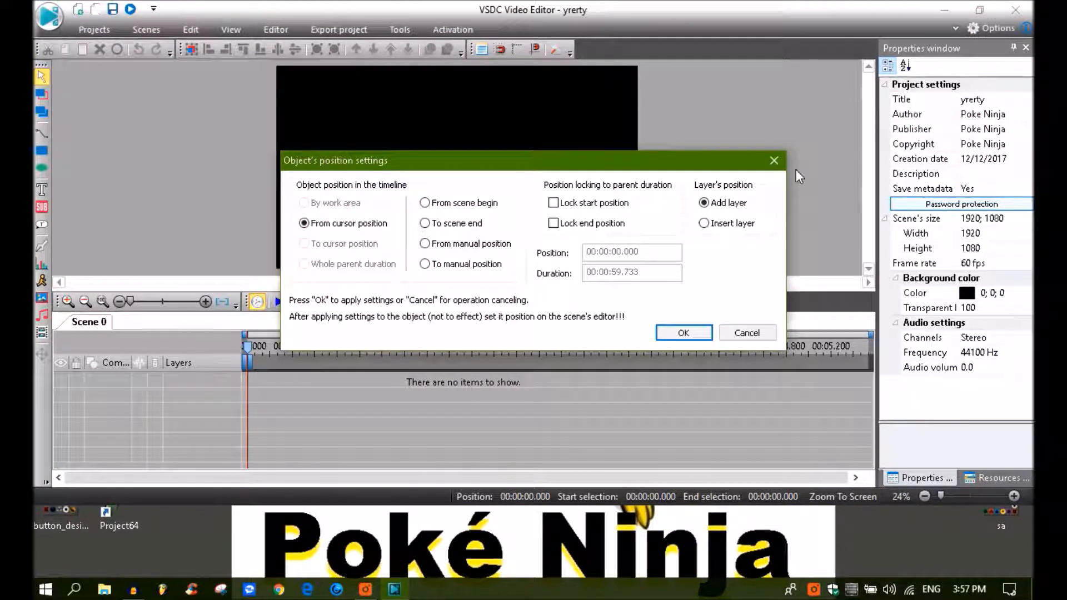
left_click(686, 333)
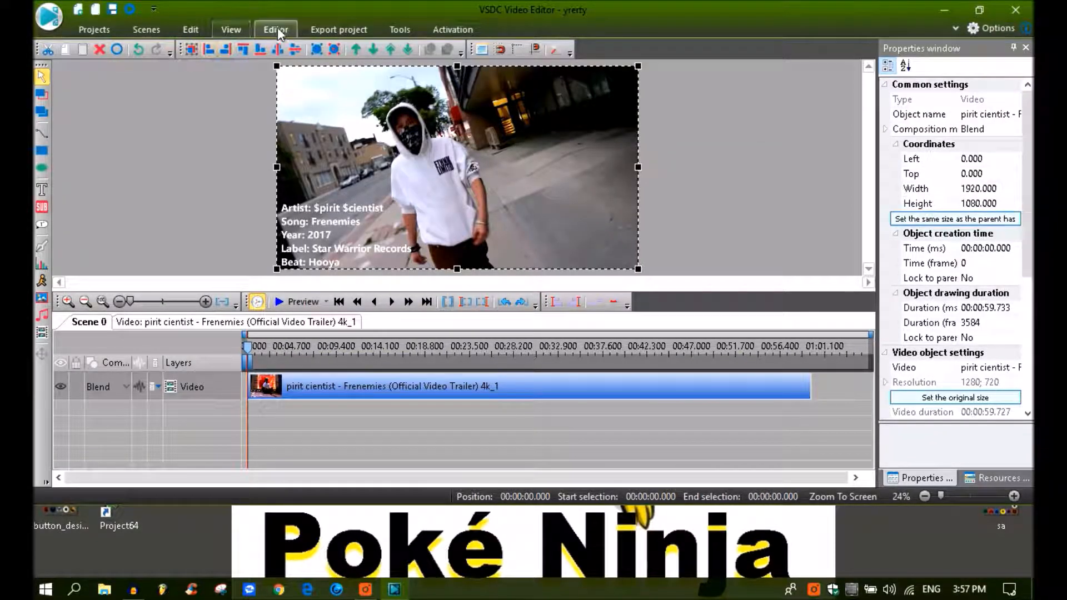
Add the "Ninja Squad intro" video from the Desktop as a second video object on the timeline
left_click(277, 29)
left_click(99, 69)
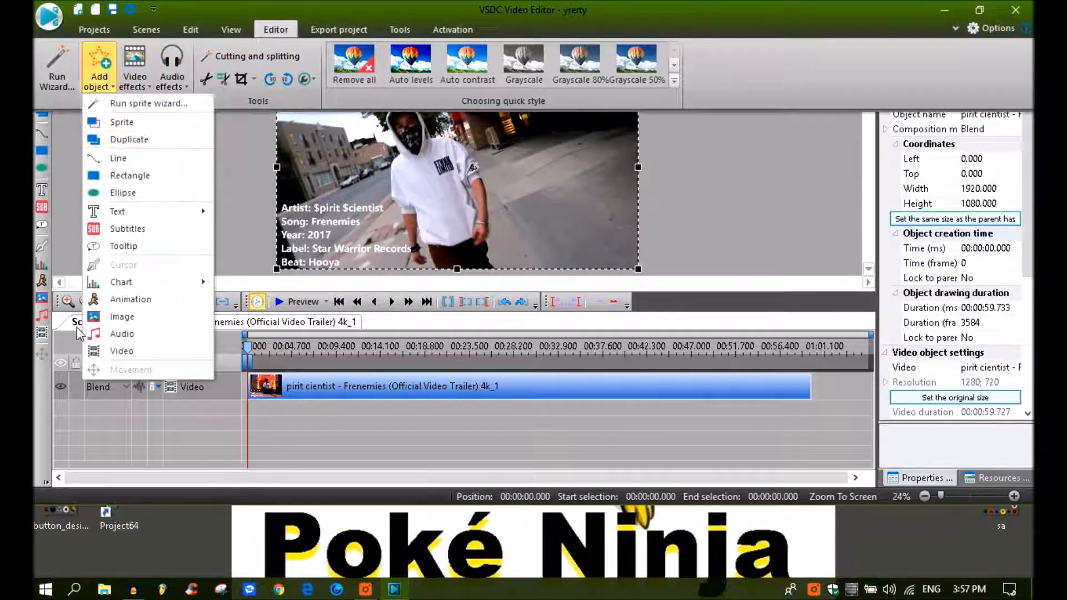
left_click(150, 351)
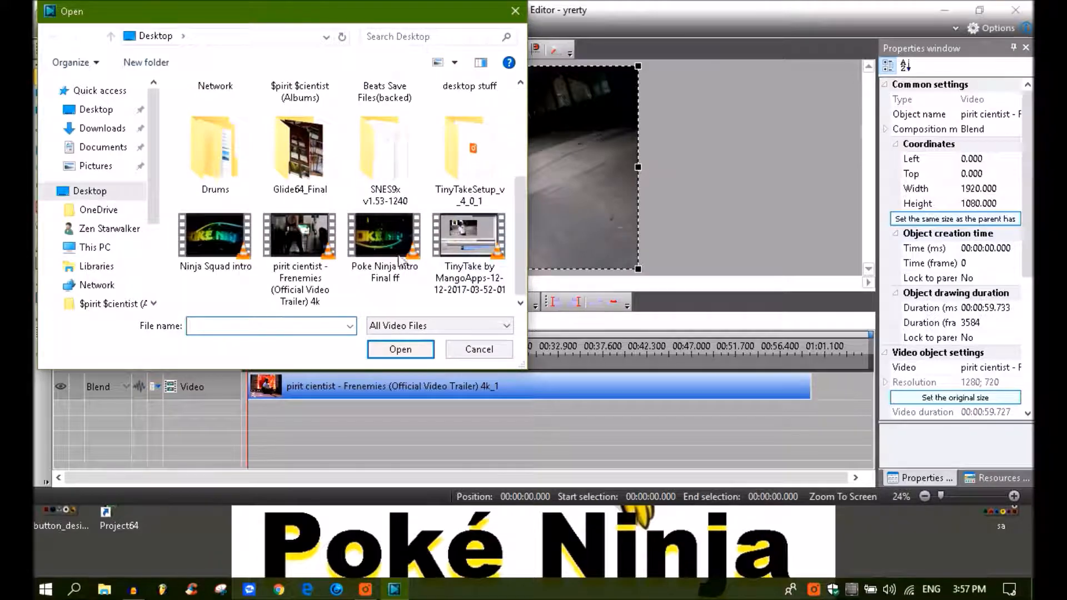
double_click(201, 242)
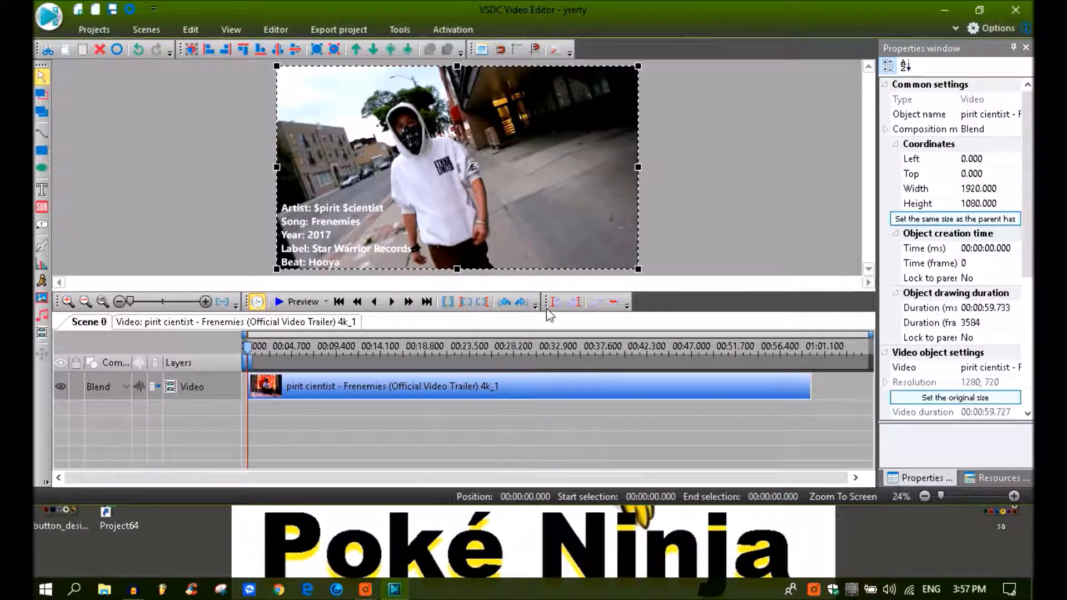
left_click(685, 332)
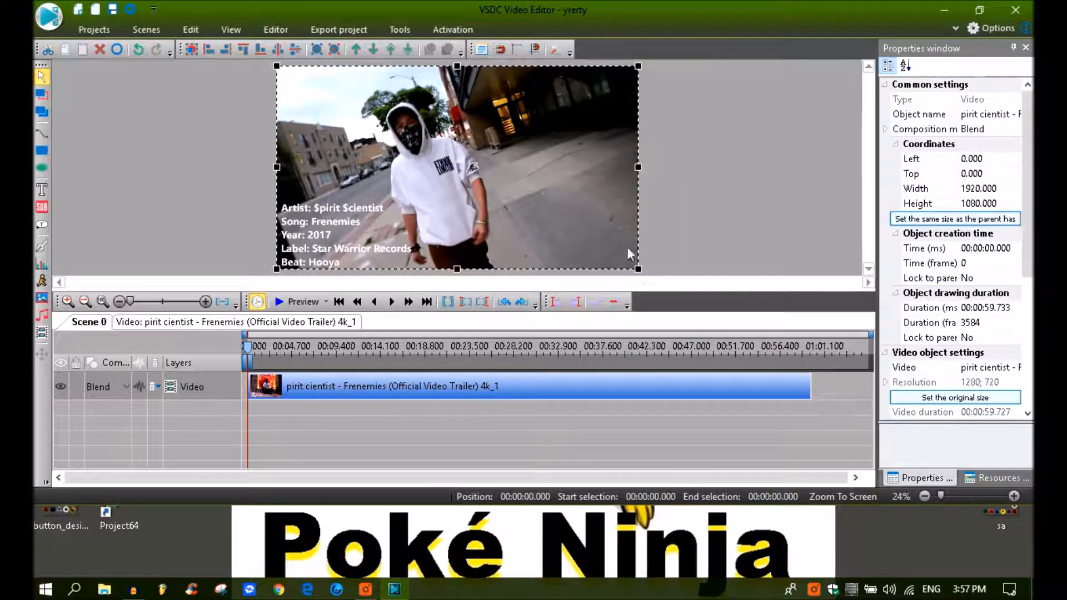
Shrink the Ninja Squad intro to about 475 × 267 in the frame's upper-left corner and resize the trailer to about 1917 × 1083
left_click_drag(640, 271, 367, 117)
left_click(420, 139)
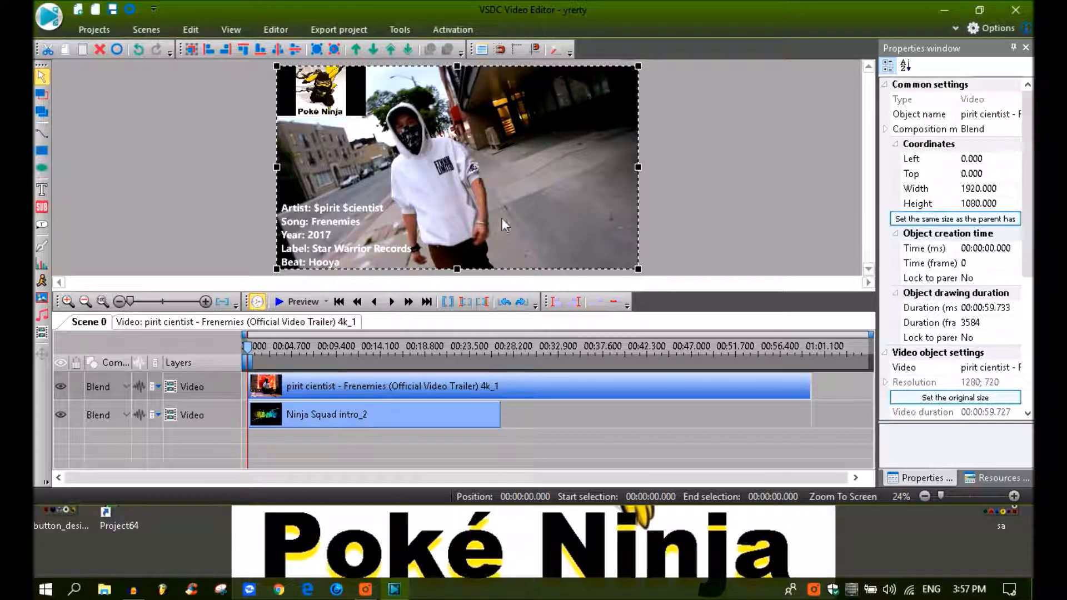
mouse_move(642, 275)
left_mouse_down()
mouse_move(628, 195)
mouse_move(397, 136)
mouse_move(642, 277)
left_mouse_up()
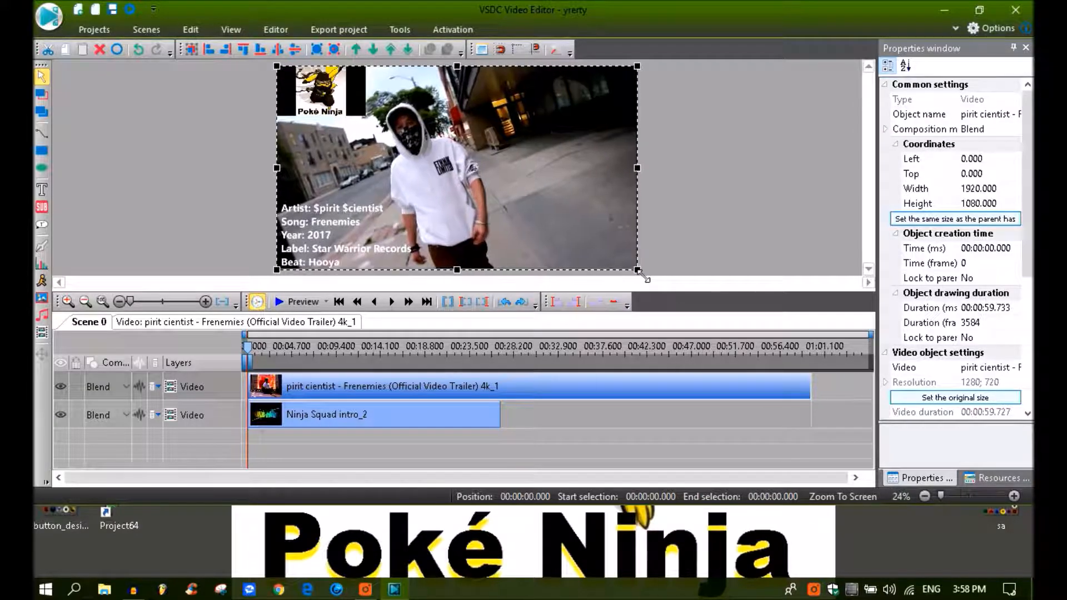
left_click(726, 176)
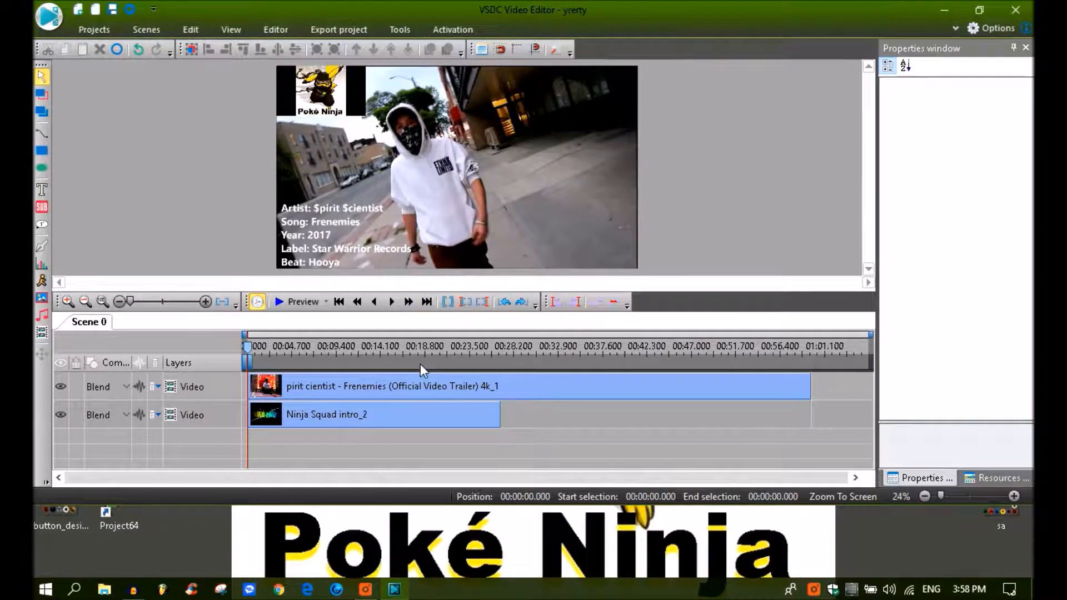
mouse_move(285, 423)
left_mouse_down()
mouse_move(355, 417)
mouse_move(303, 416)
left_mouse_up()
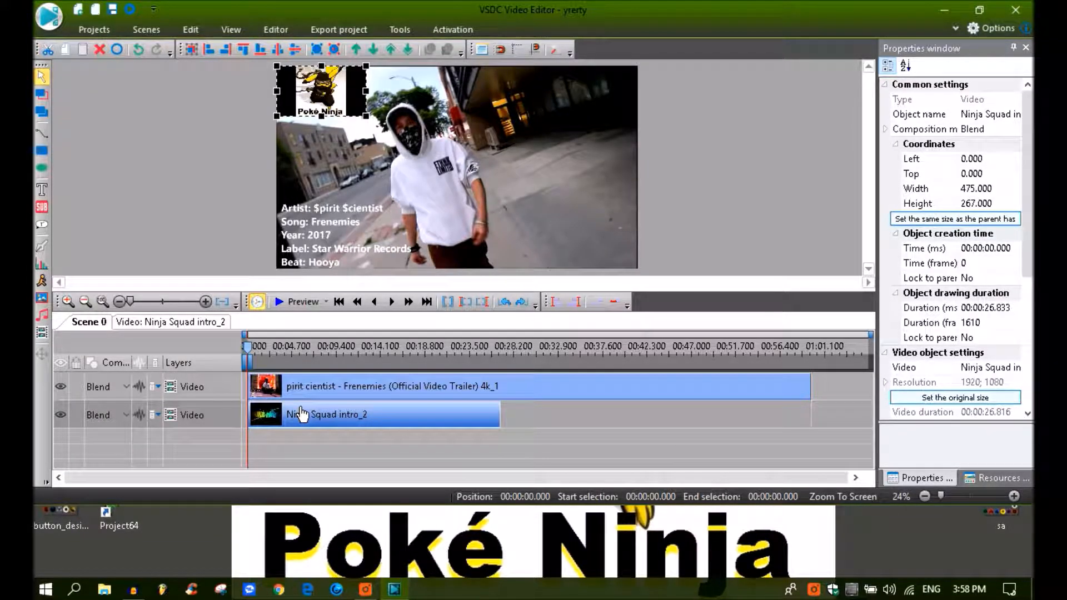
left_click_drag(290, 422, 298, 421)
mouse_move(130, 301)
left_mouse_down()
mouse_move(205, 307)
mouse_move(125, 308)
left_mouse_up()
left_click_drag(279, 421, 272, 421)
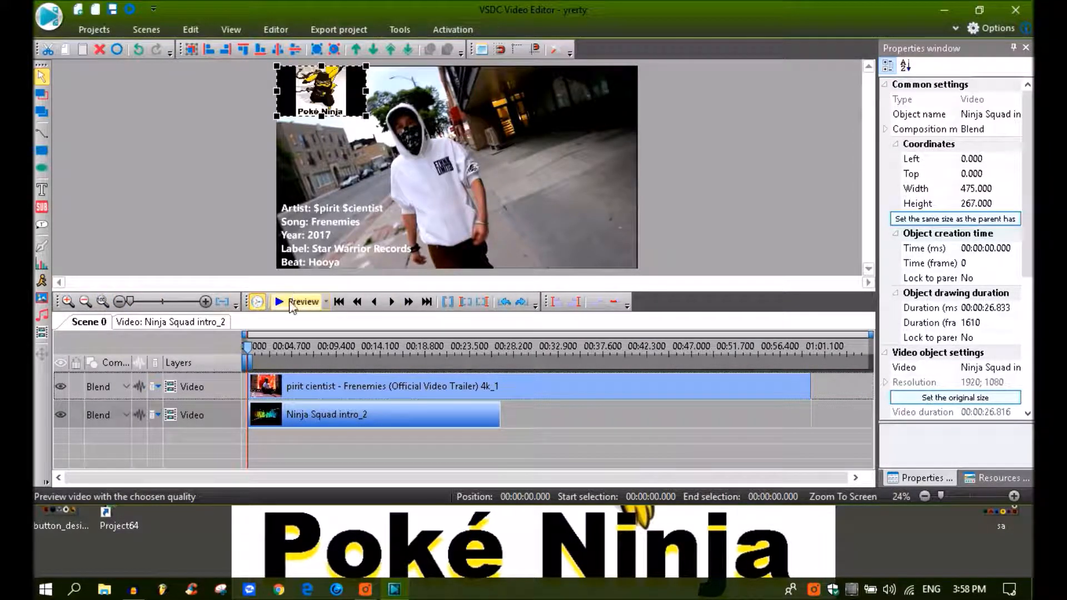
Preview the scene with the intro overlaid on the trailer, pause it, and close the preview
left_click(295, 301)
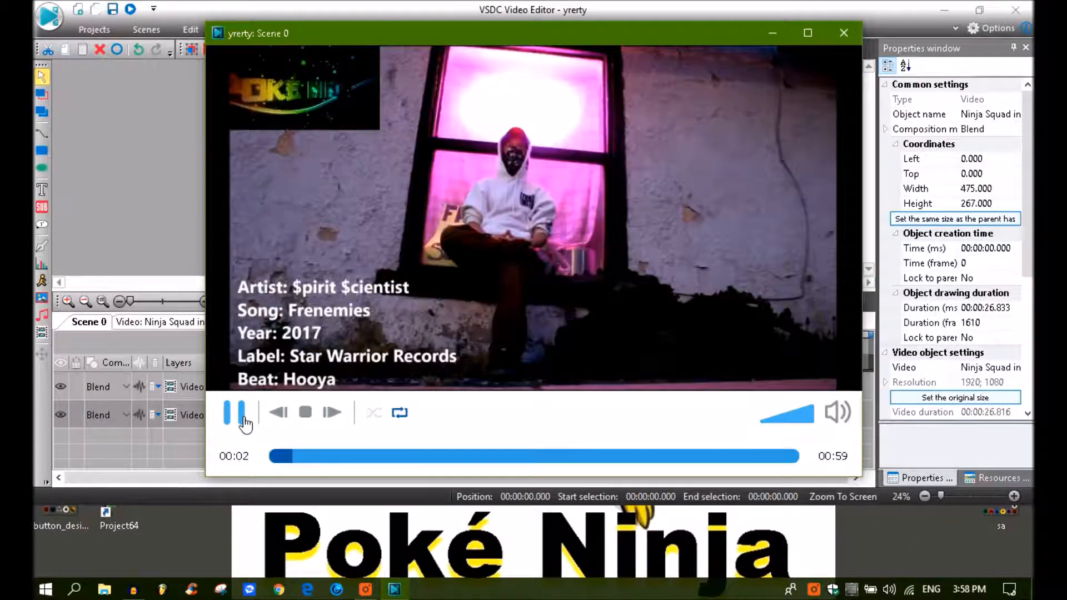
left_click(242, 414)
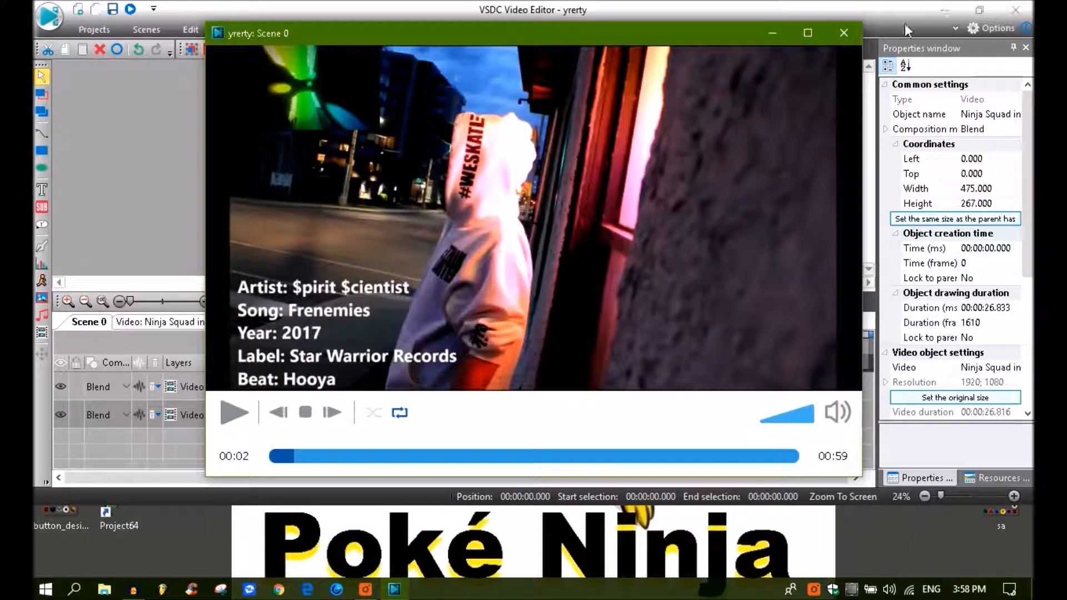
left_click(845, 33)
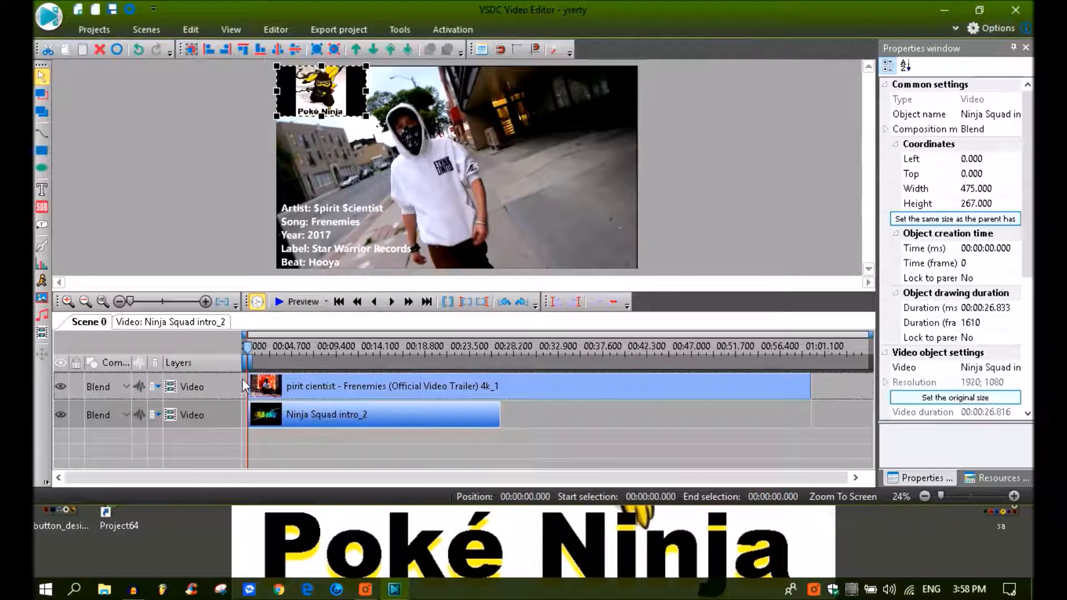
right_click(342, 421)
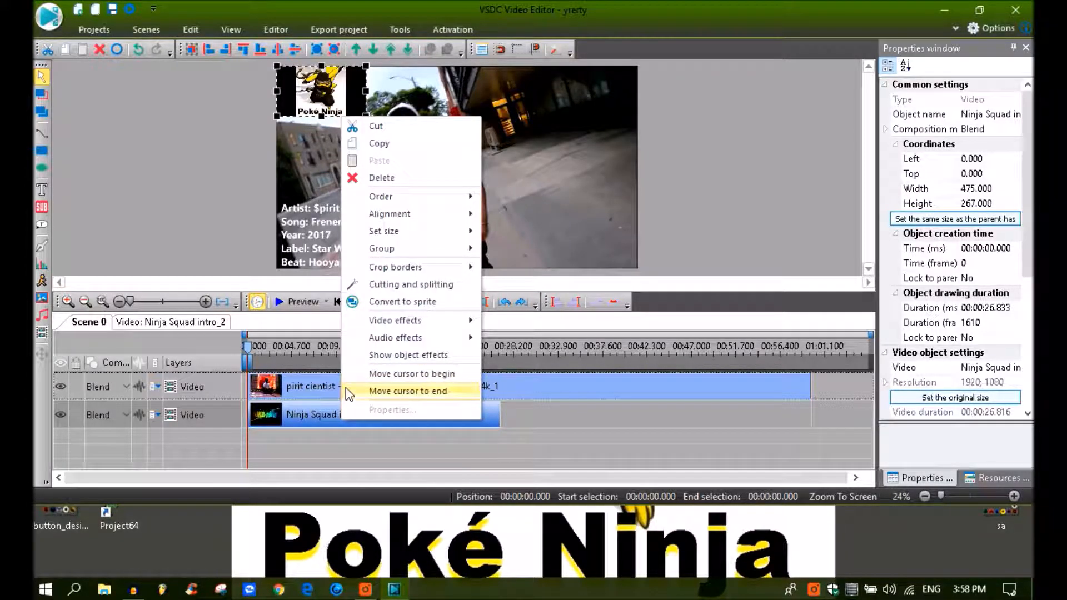
left_click(186, 14)
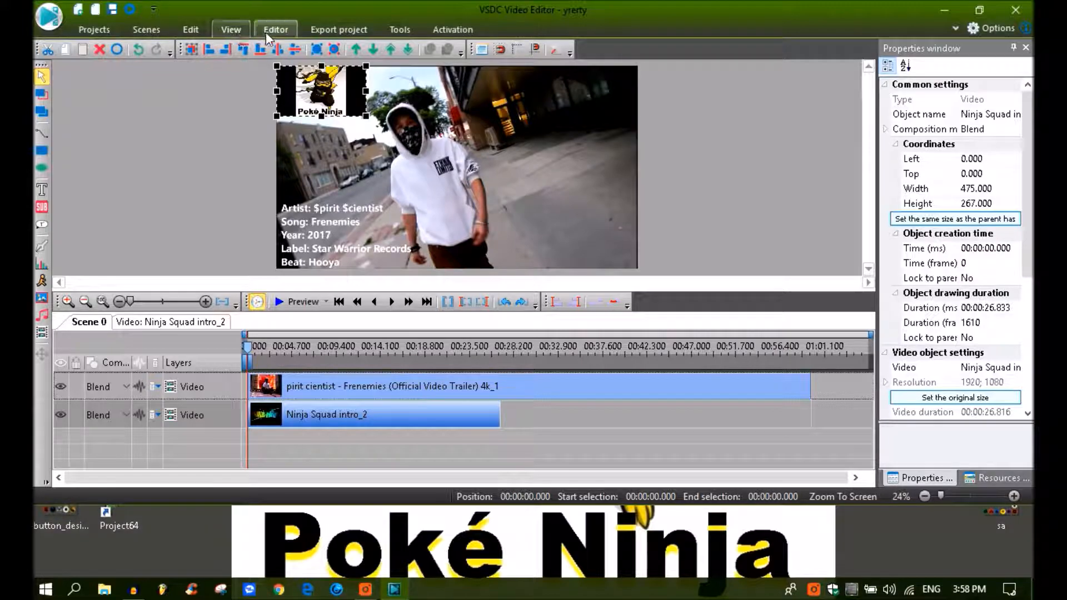
Add the "sa" image from the Desktop to the scene as a new image object
left_click(266, 31)
left_click(99, 69)
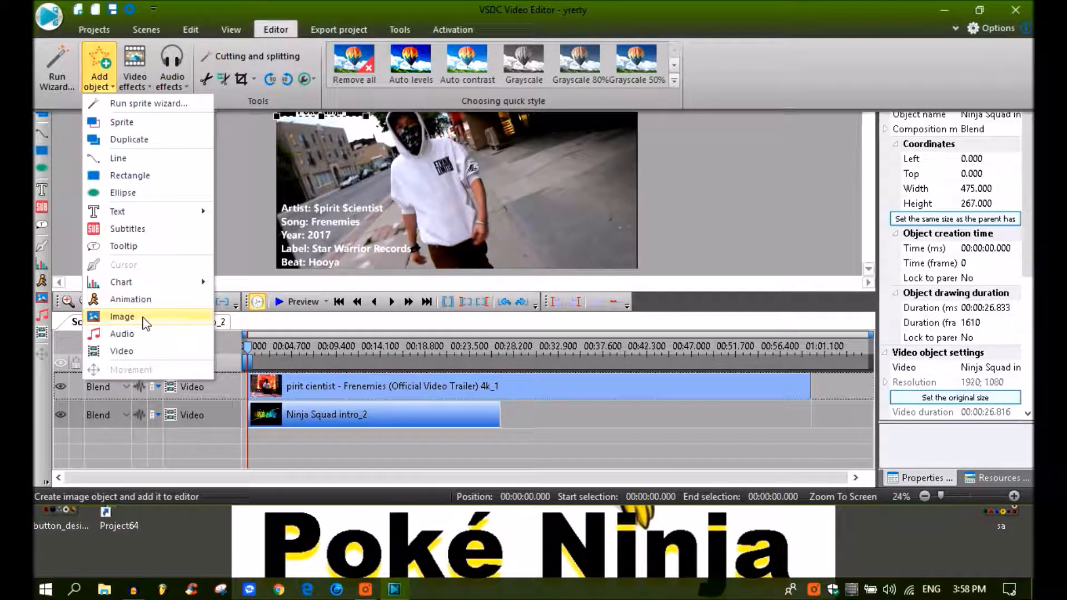
left_click(122, 316)
scroll(339, 197, "down", 5)
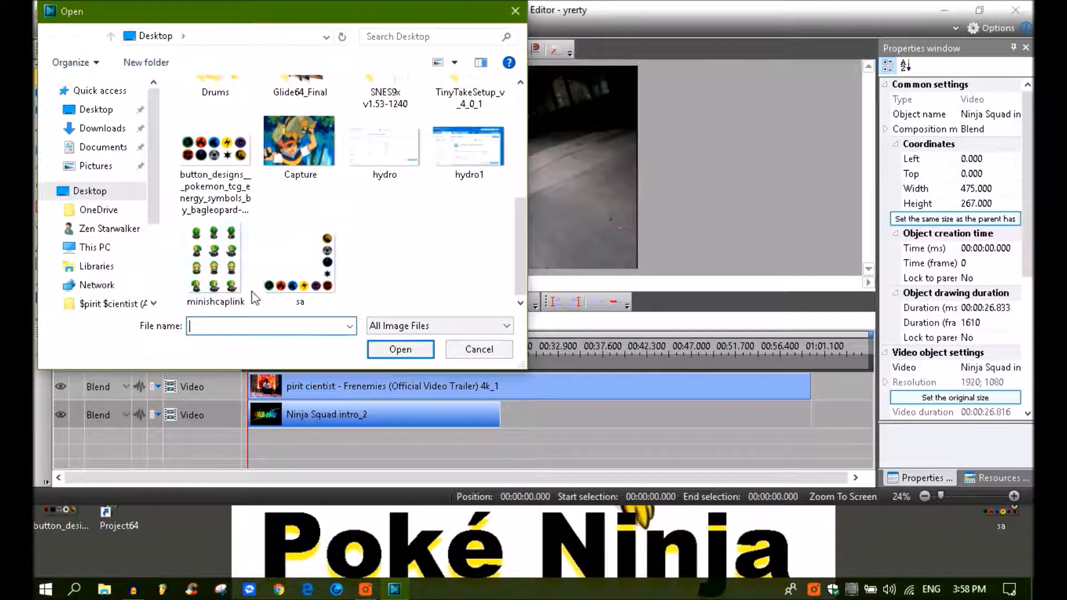
left_click(300, 267)
left_click(393, 354)
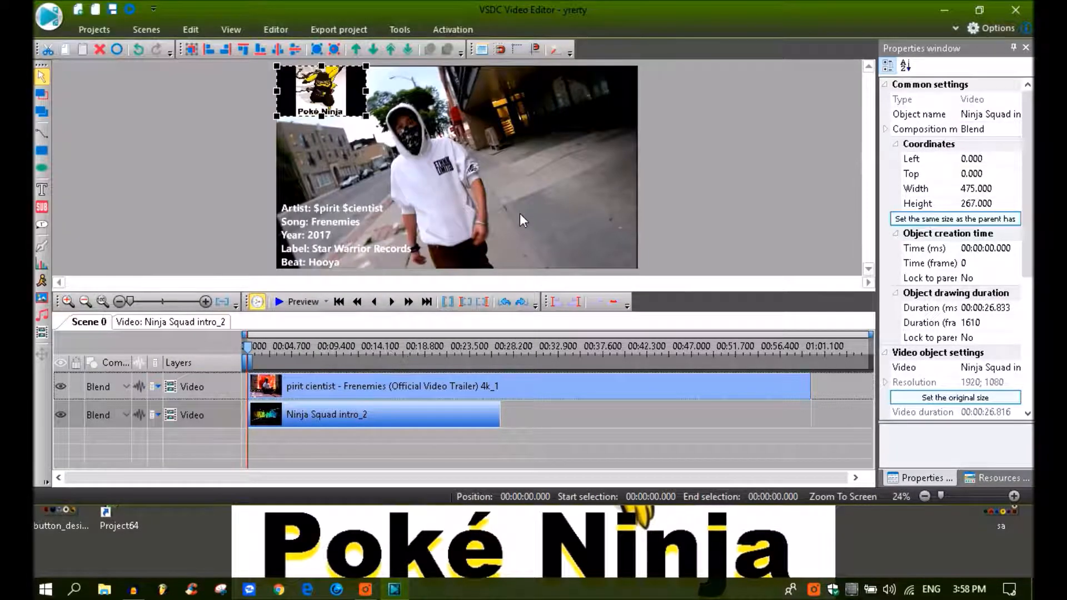
left_click(679, 336)
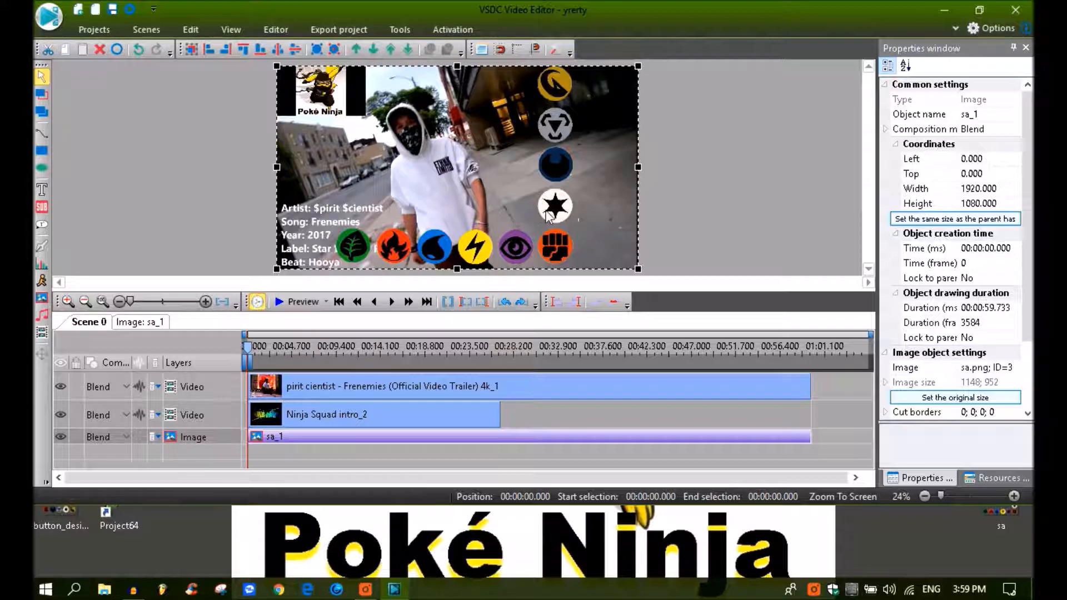
Shrink the sa image to about 642 × 408 and narrow the Ninja Squad intro to about 358 wide
left_click_drag(638, 269, 412, 137)
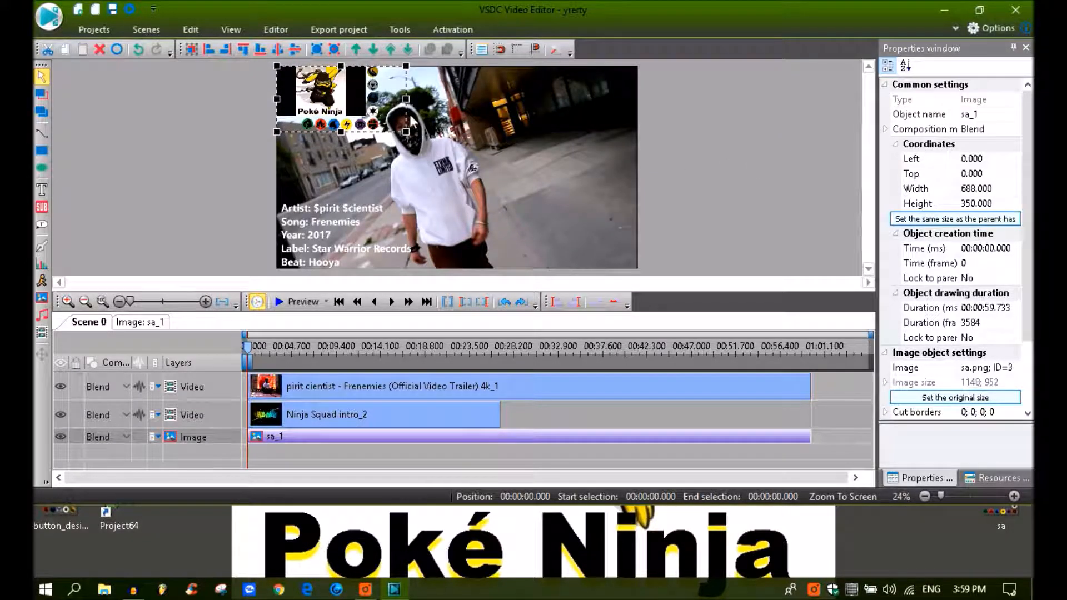
left_click_drag(406, 135, 407, 150)
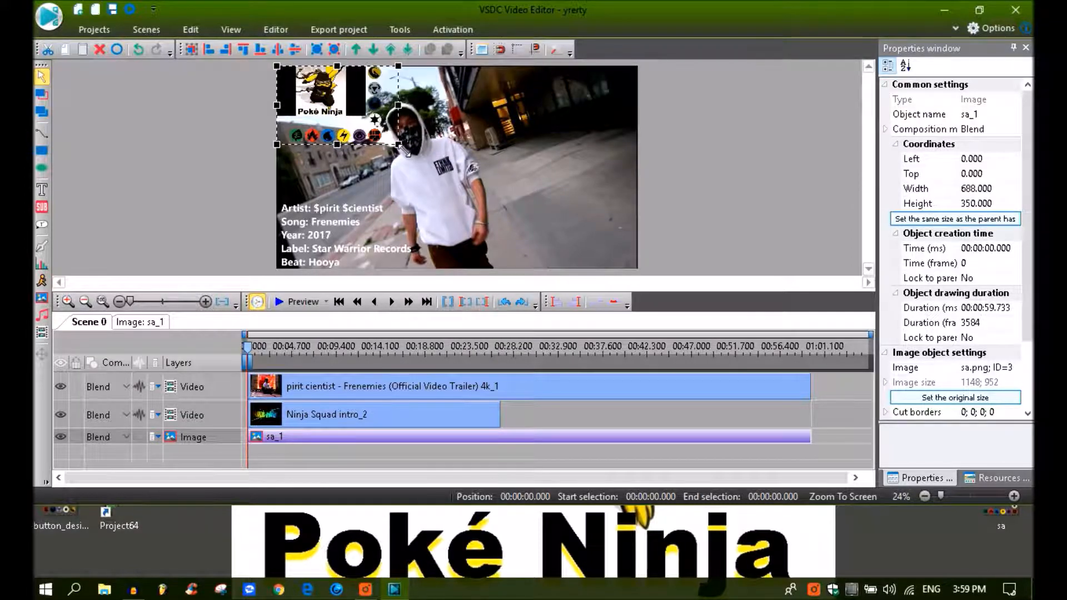
left_click(308, 420)
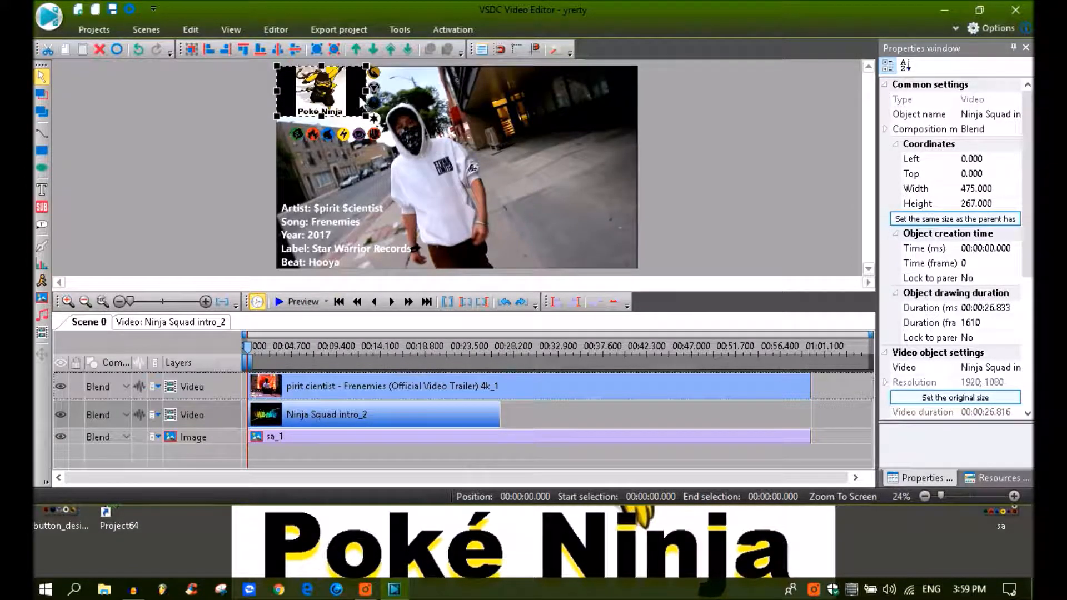
left_click_drag(367, 91, 334, 138)
left_click(329, 101)
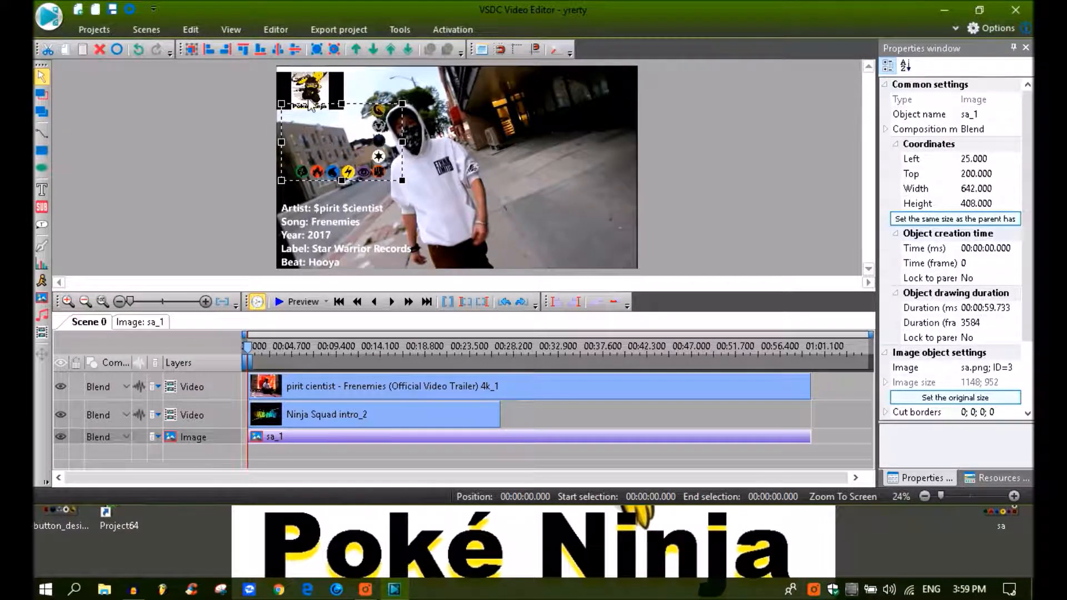
Adjust the Ninja Squad intro to about left 13, top -34, height 267, and fit a smaller sa image around its lower and right edges
left_click(307, 93)
left_click_drag(320, 87, 322, 81)
left_click(417, 159)
left_click_drag(391, 175, 350, 103)
left_click(452, 161)
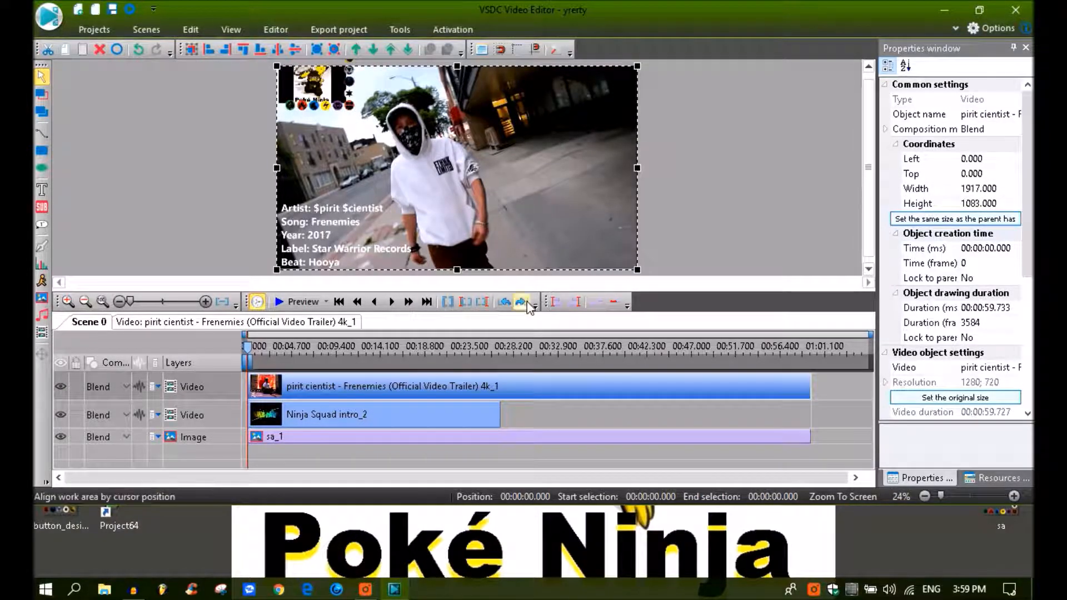
Apply the Silence amplitude audio effect to the Ninja Squad intro for the whole parent duration
left_click(357, 416)
right_click(355, 416)
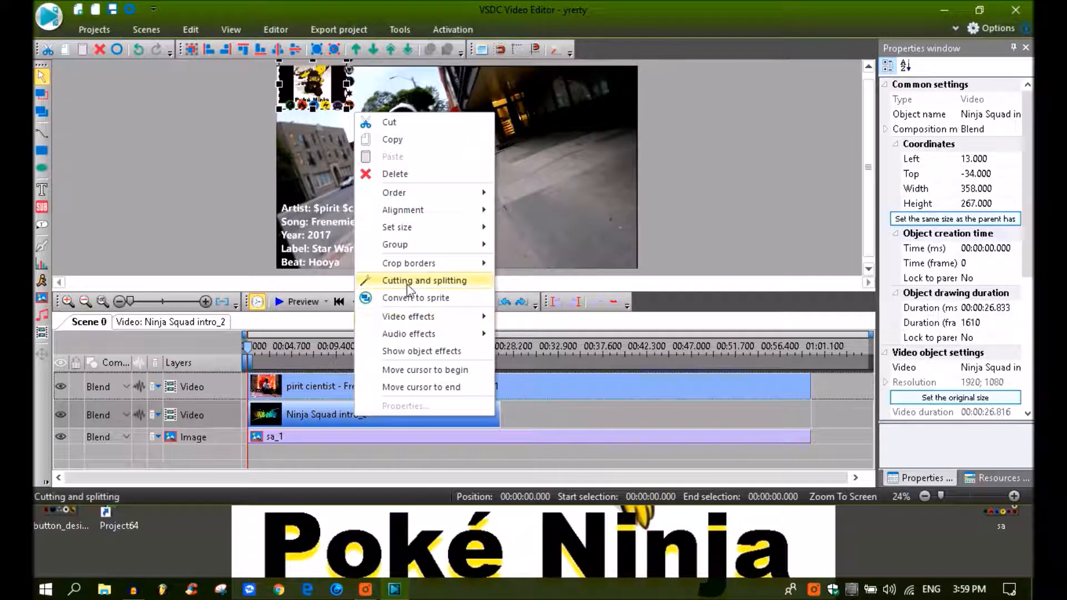
mouse_move(450, 336)
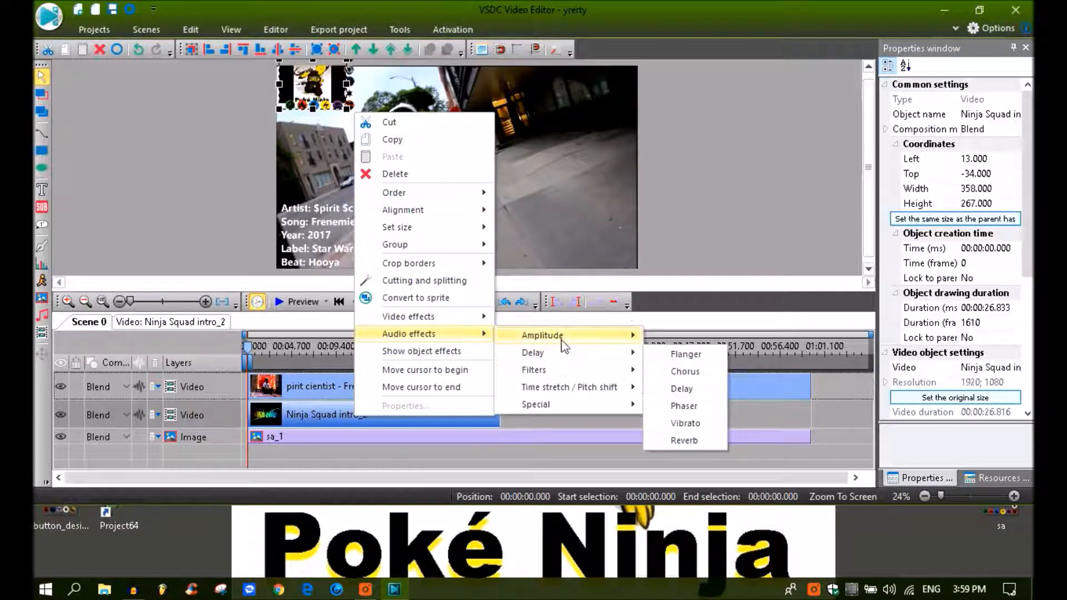
mouse_move(570, 346)
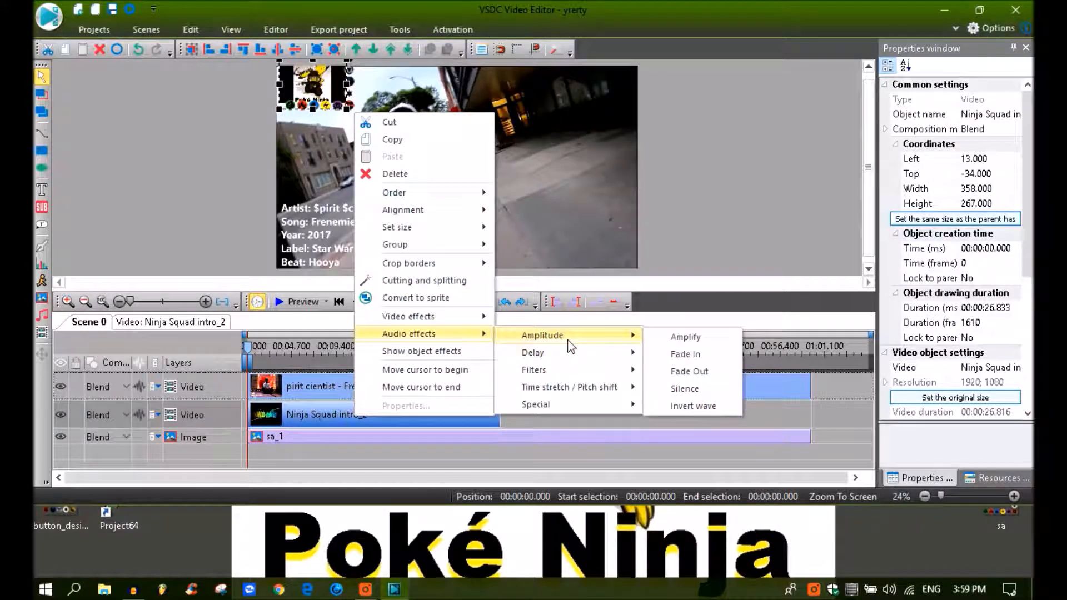
left_click(694, 389)
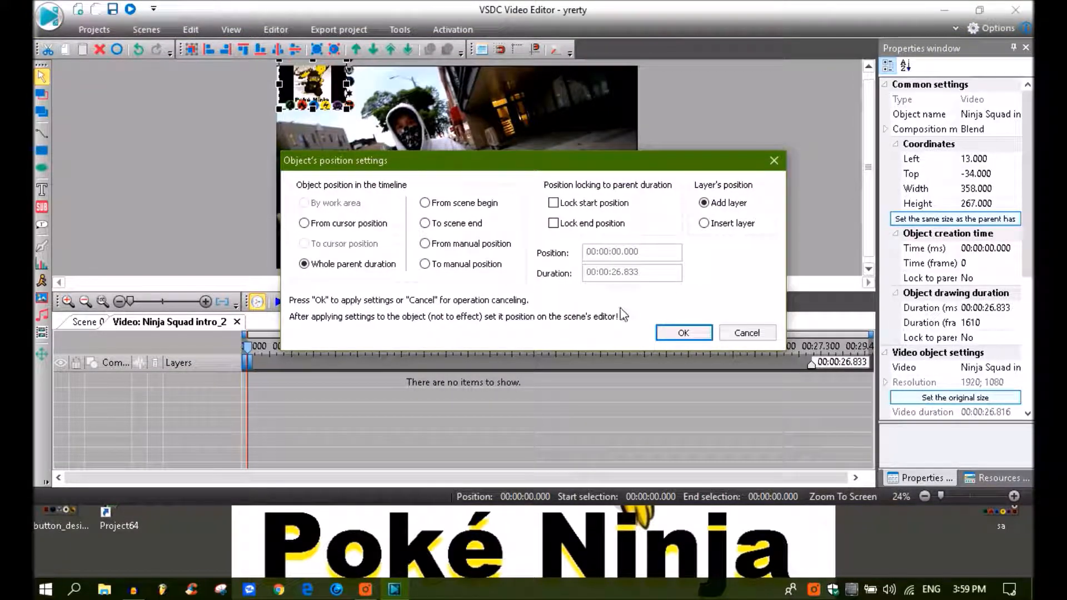
left_click(667, 330)
Preview the scene to check the silenced intro overlay, pause it, and close the preview
left_click(282, 302)
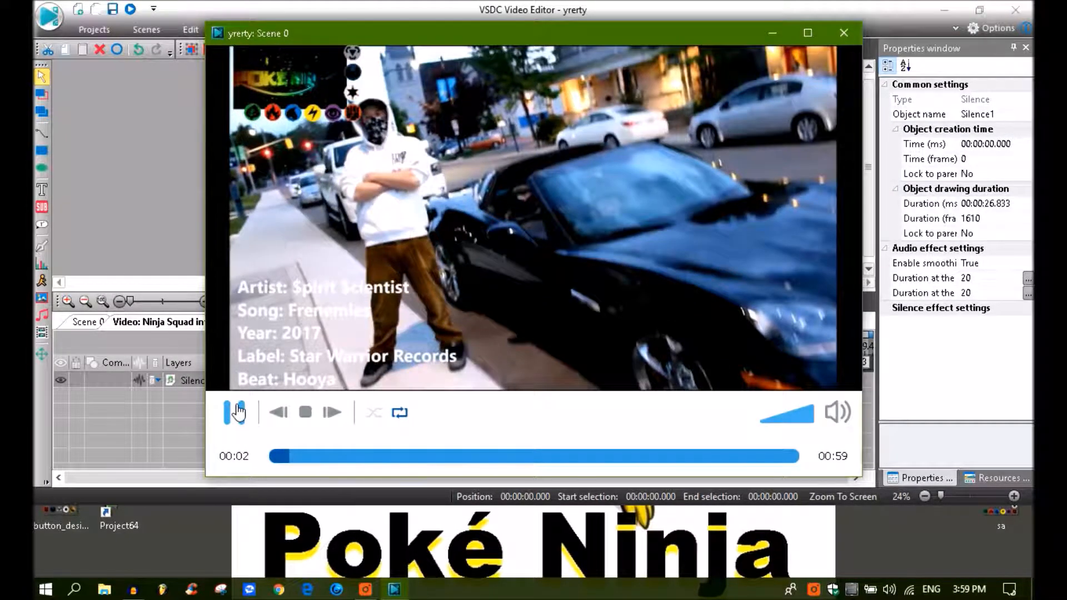
left_click(239, 412)
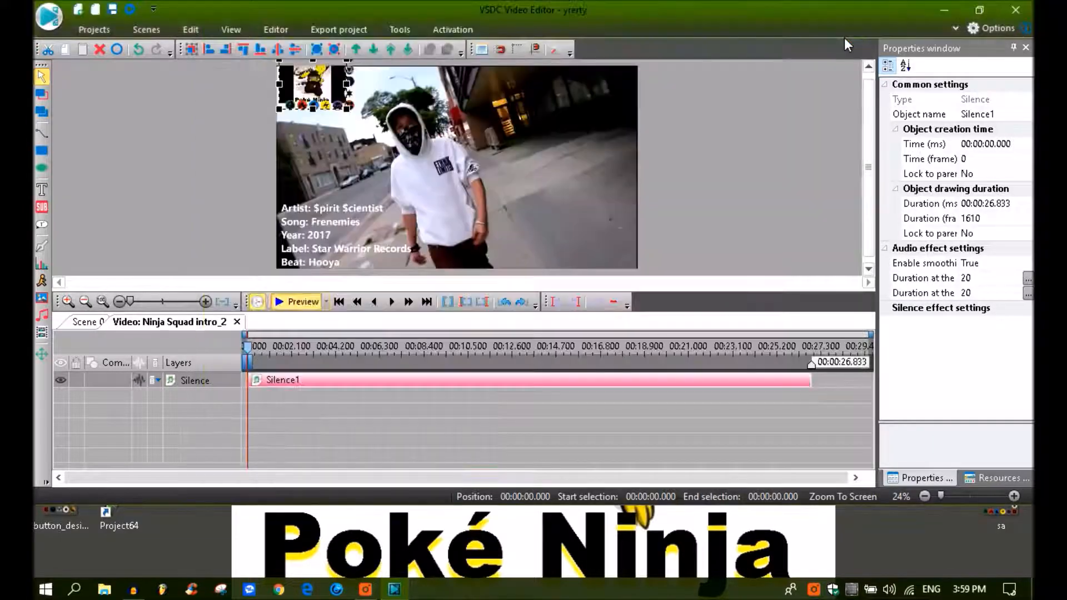
left_click(844, 34)
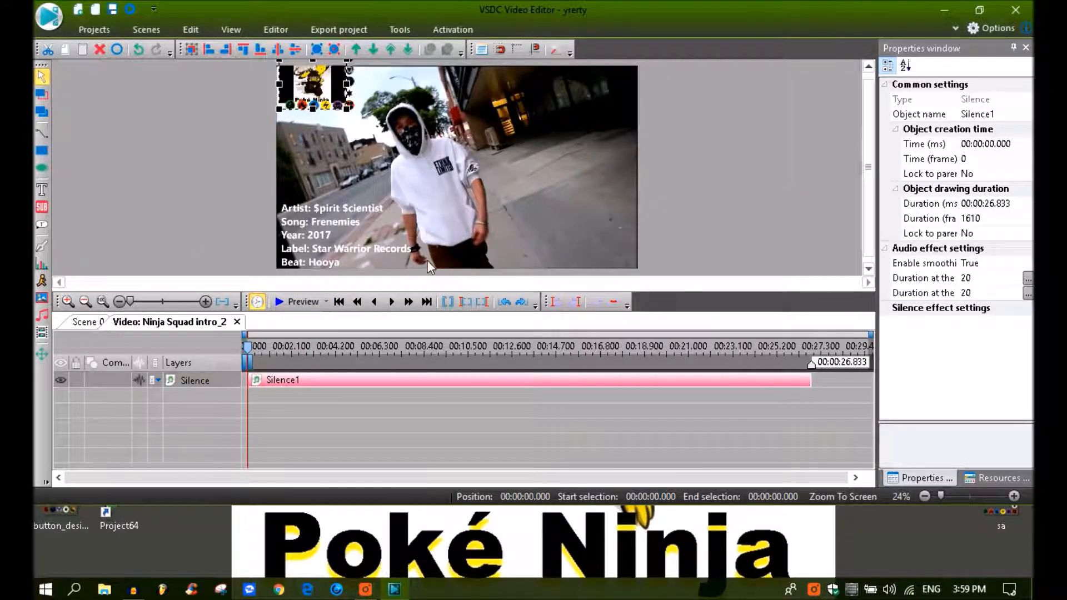
left_click(365, 589)
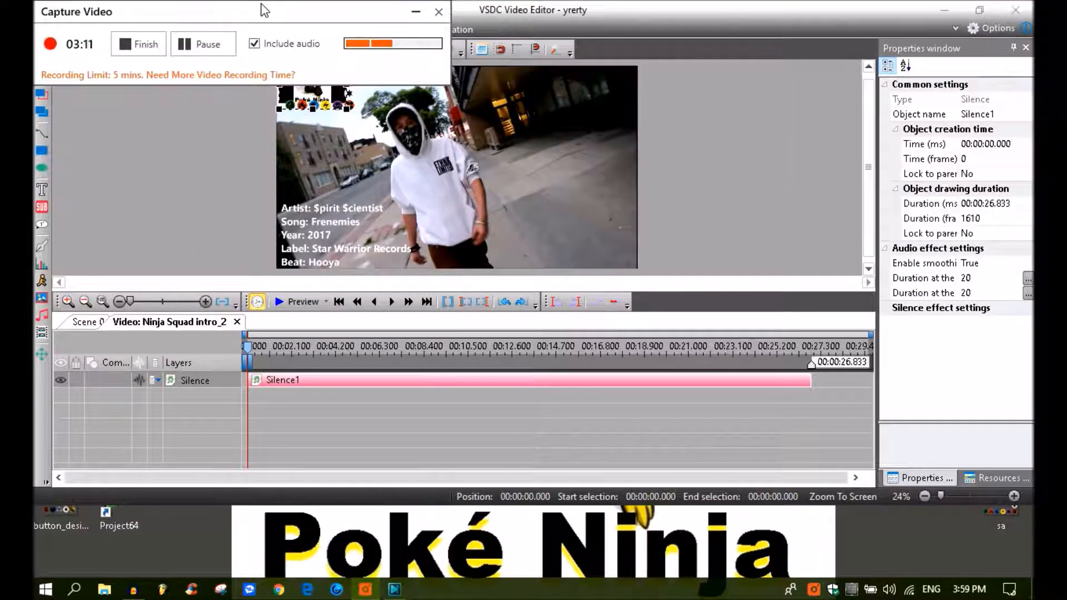
left_click(413, 13)
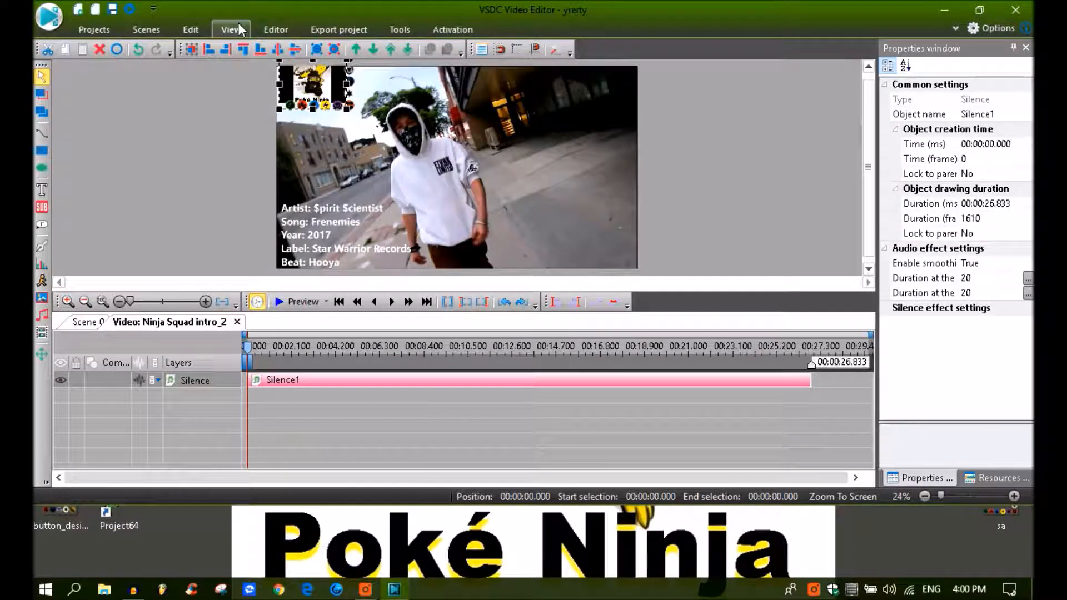
Return to the main scene and apply the Smoke special effect to the Frenemies trailer video
left_click(255, 26)
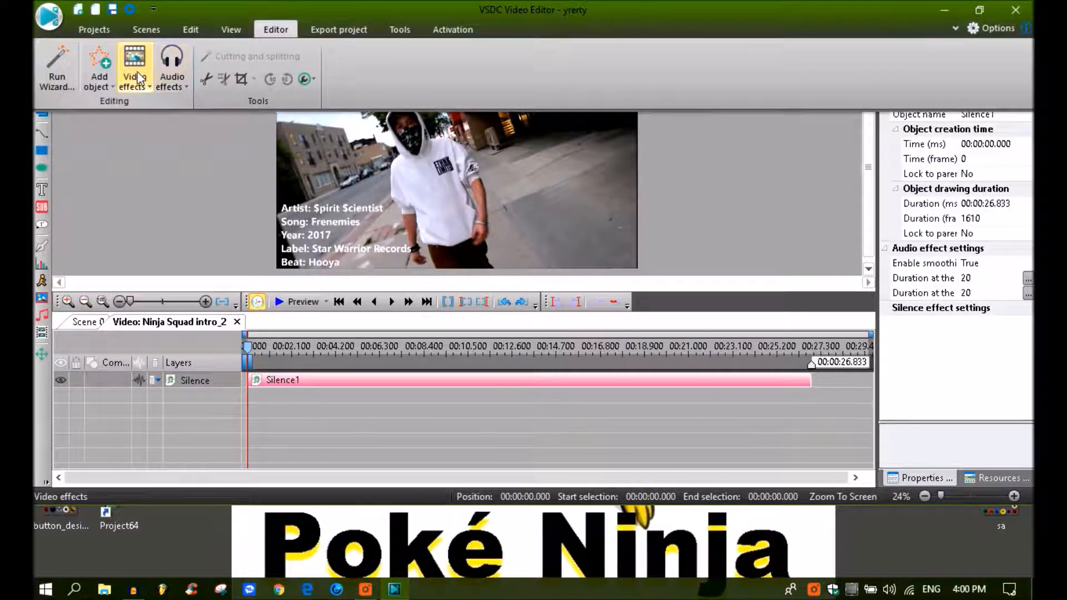
left_click(81, 322)
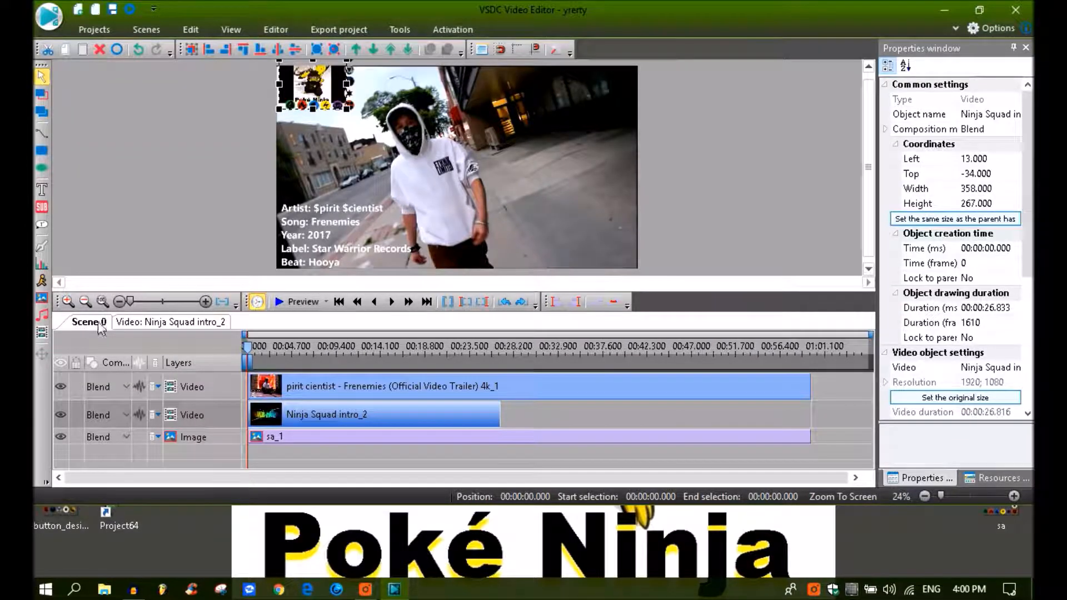
left_click(290, 383)
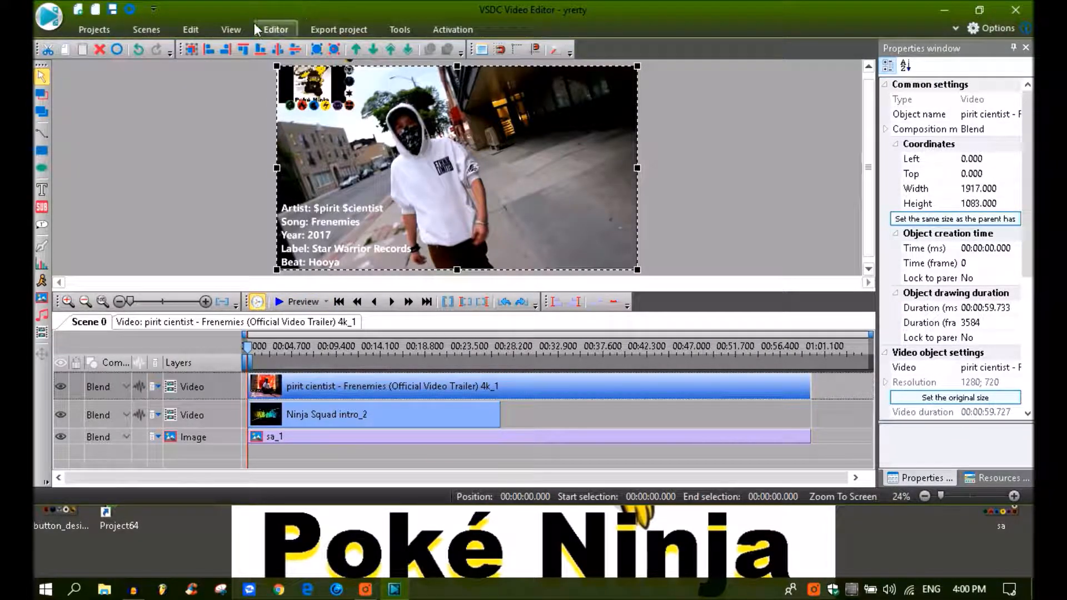
left_click(275, 31)
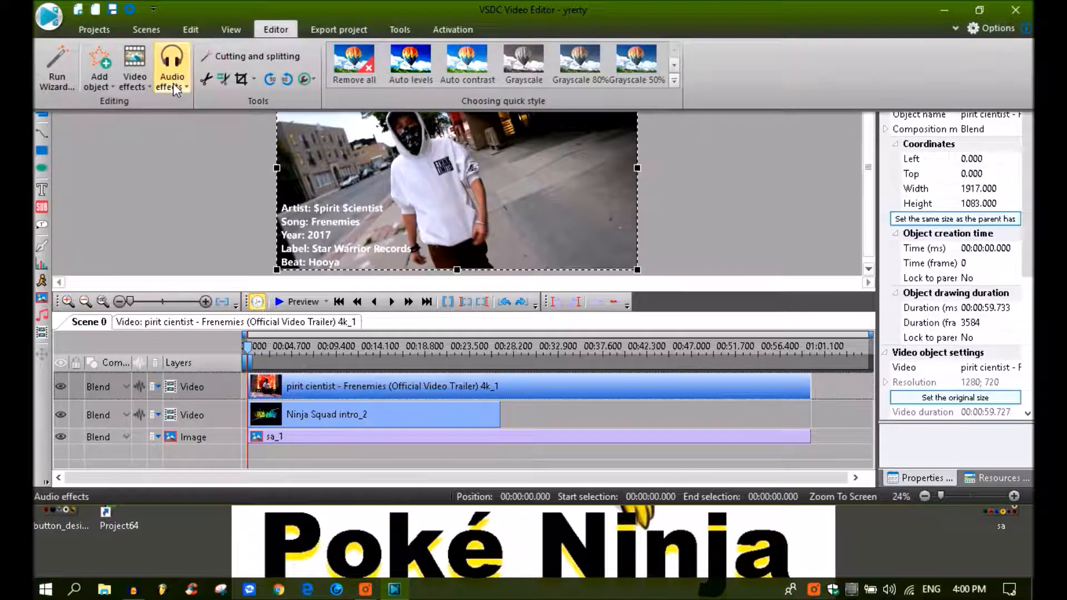
left_click(102, 81)
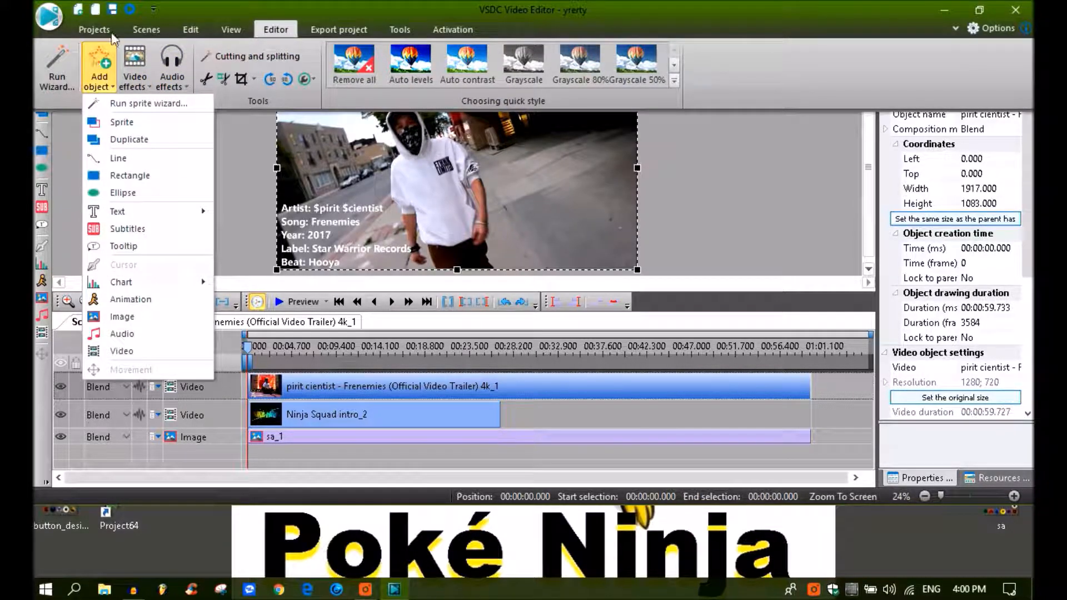
left_click(134, 69)
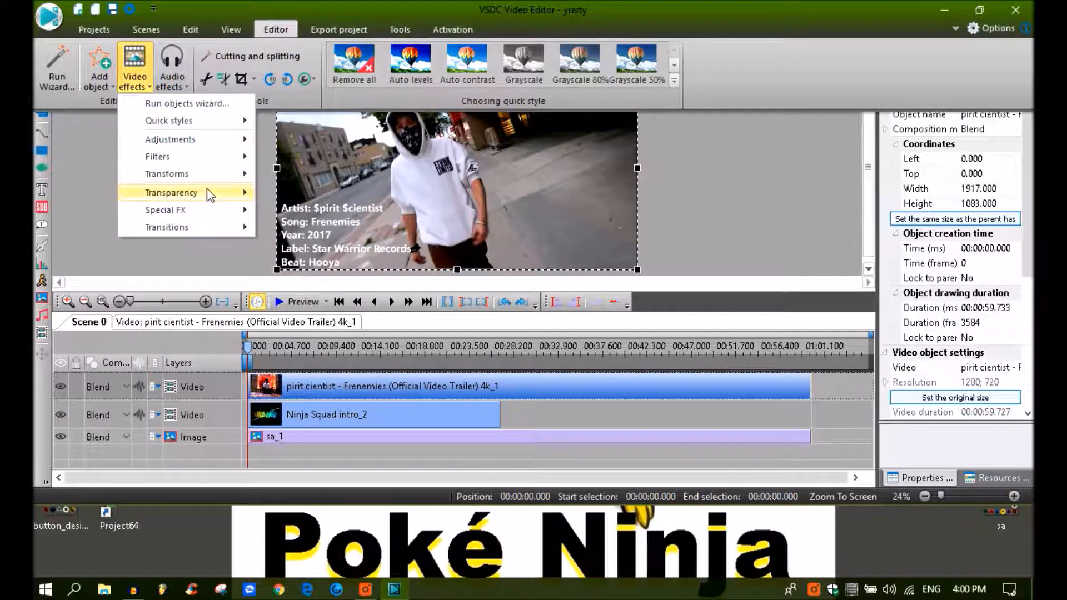
mouse_move(243, 215)
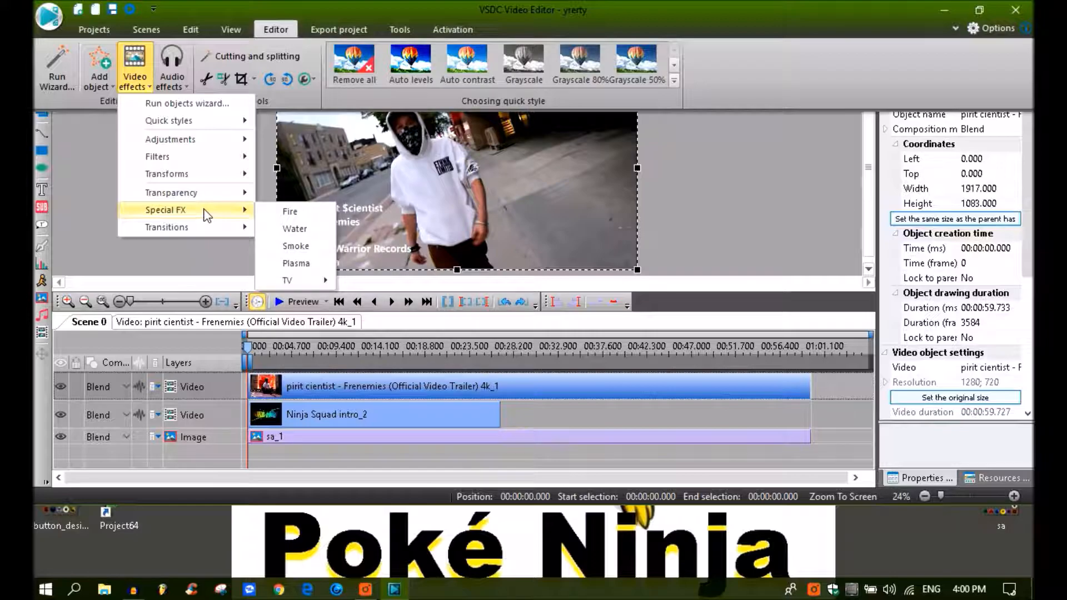
left_click(299, 245)
left_click(684, 334)
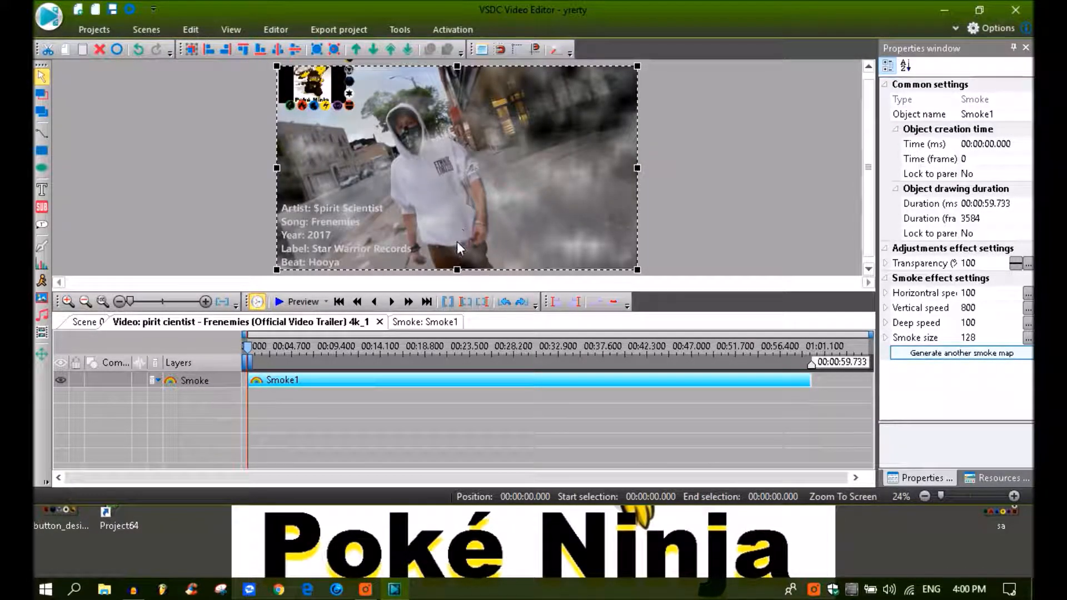
Return to the scene and scrub the timeline to check the smoke effect at about 27.7 s and 16.9 s
left_click(86, 322)
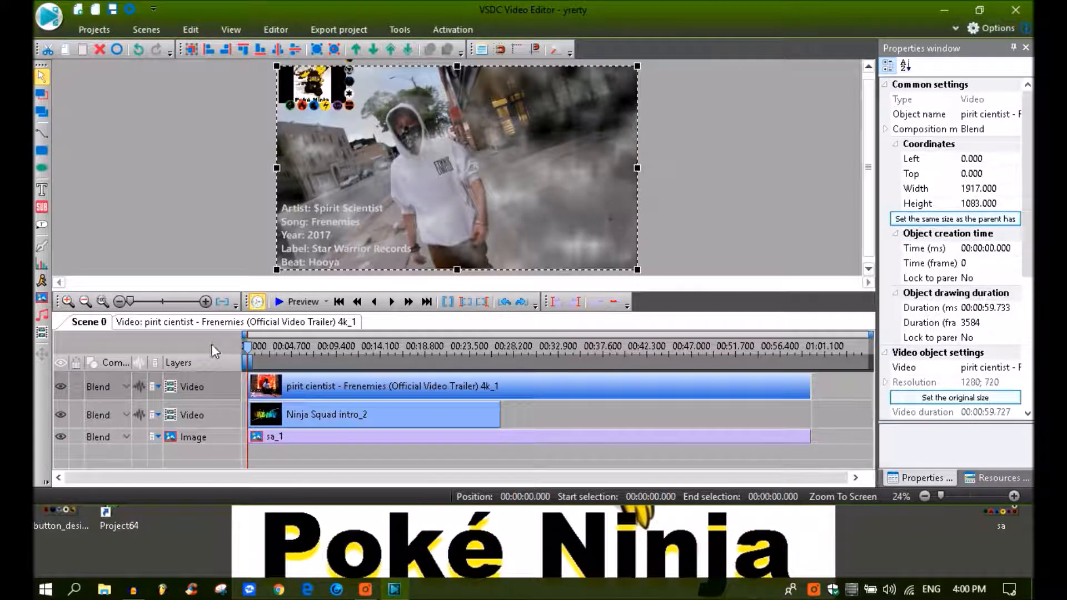
left_click_drag(249, 353, 516, 356)
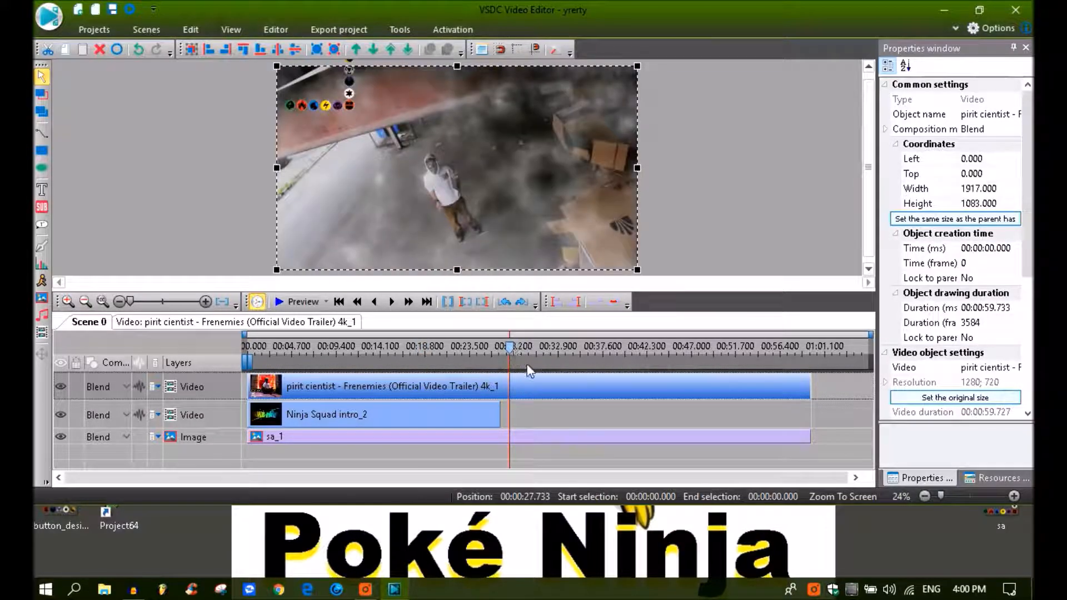
right_click(509, 395)
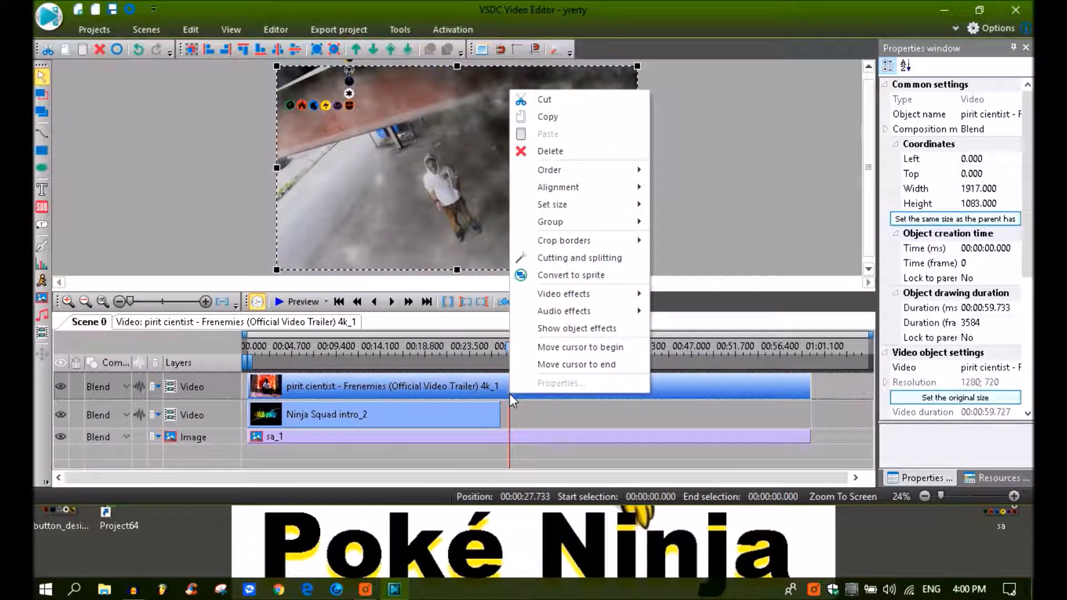
key("Escape")
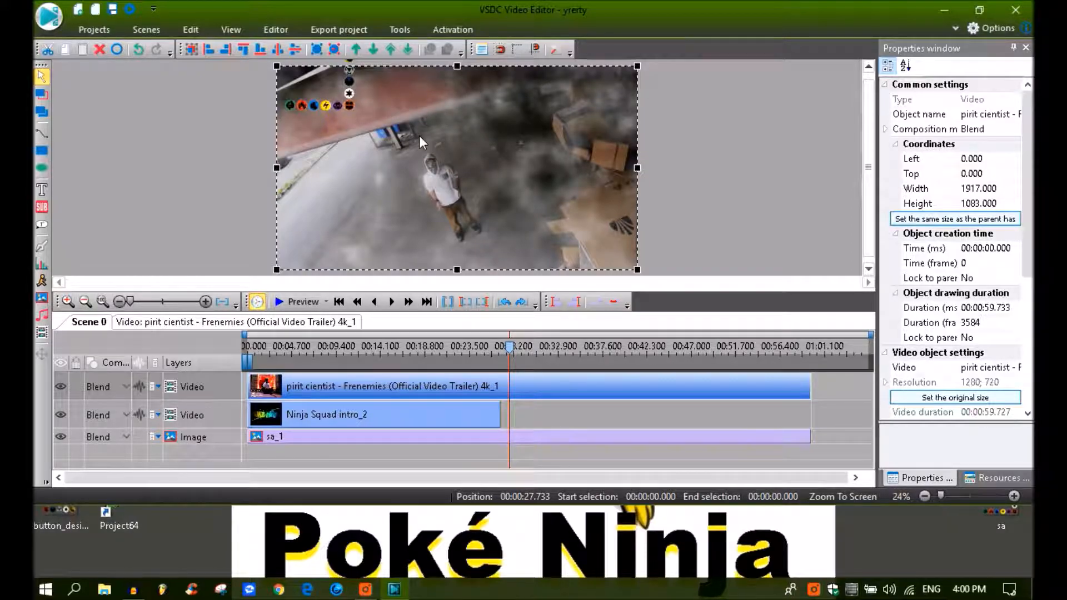
left_click(329, 408)
left_click_drag(510, 347, 407, 360)
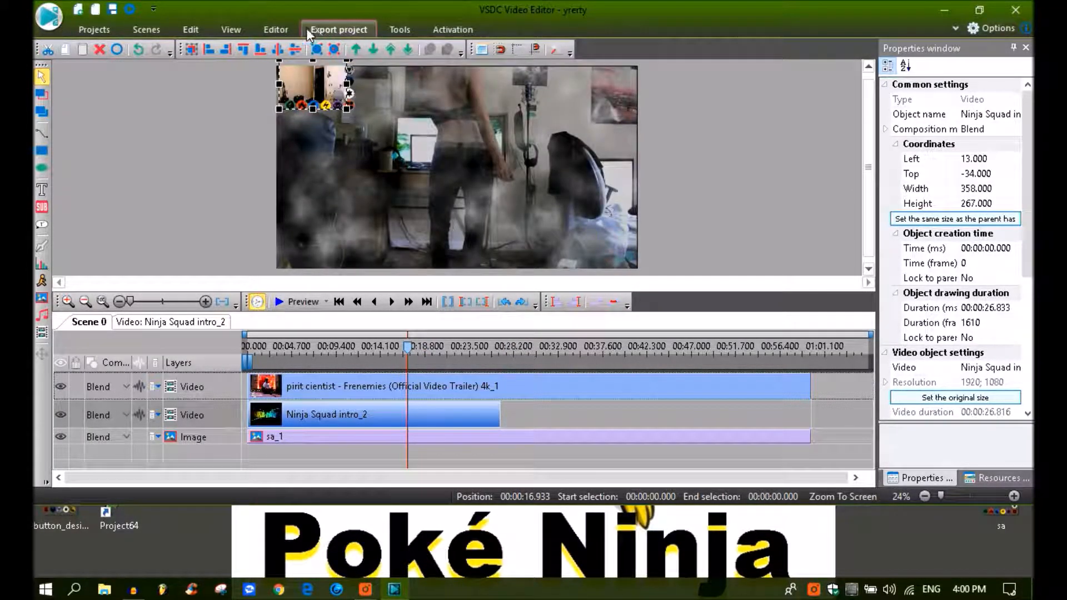
Open the project export settings and edit the Highest Quality MPEG2 profile to use 30 fps and a 320 kbps audio bitrate
left_click(334, 27)
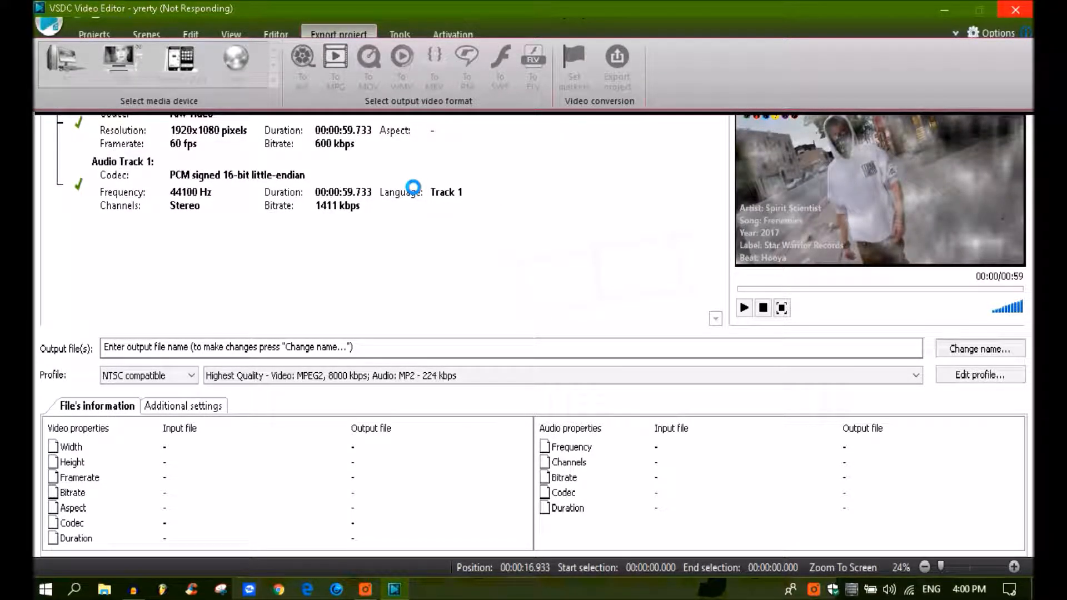
left_click(366, 589)
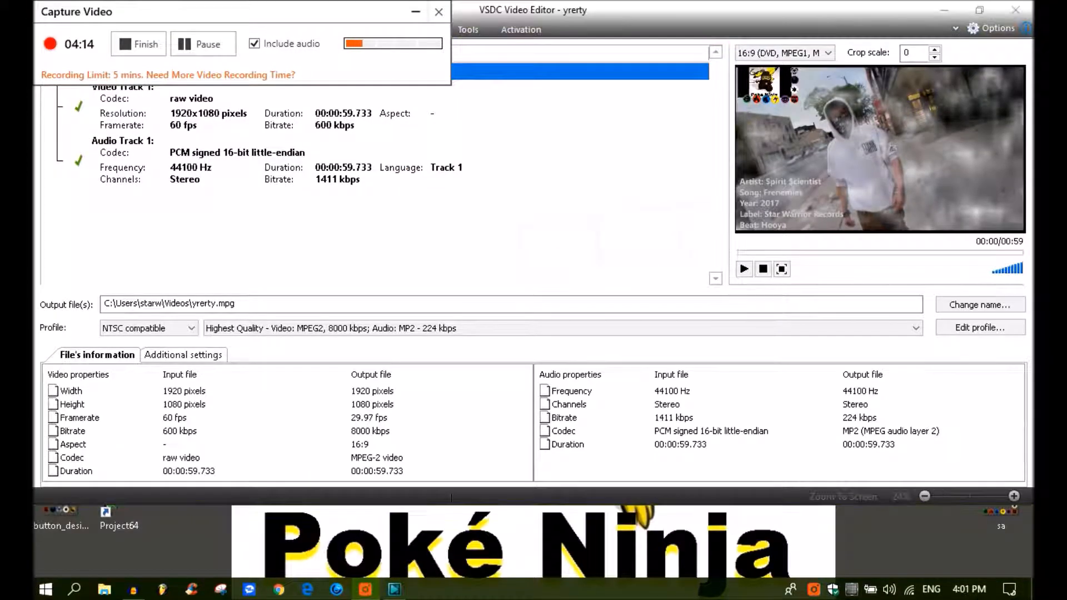
left_click(416, 11)
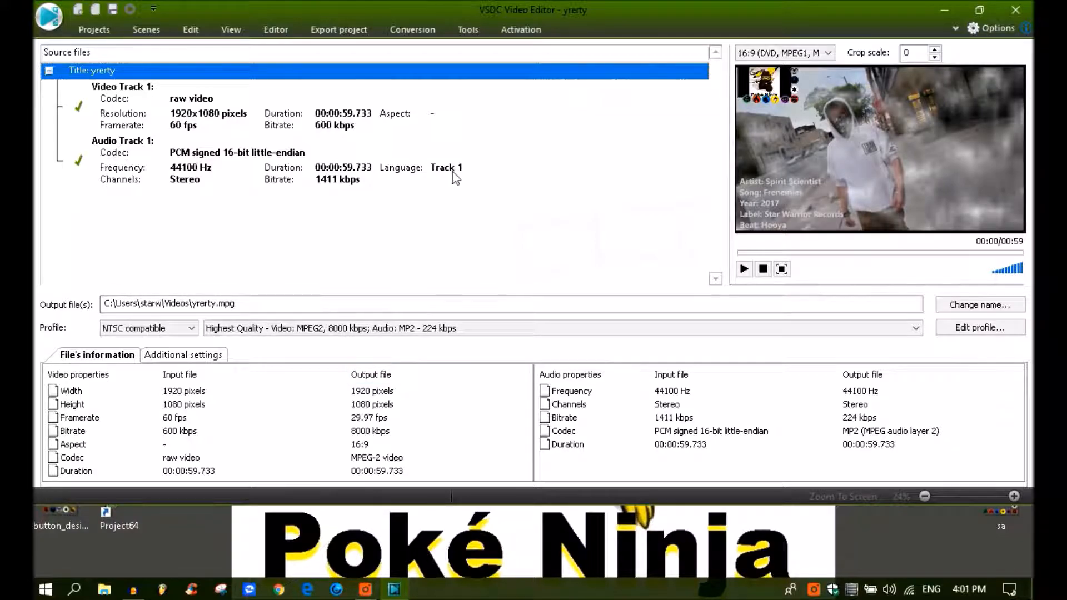
left_click(980, 327)
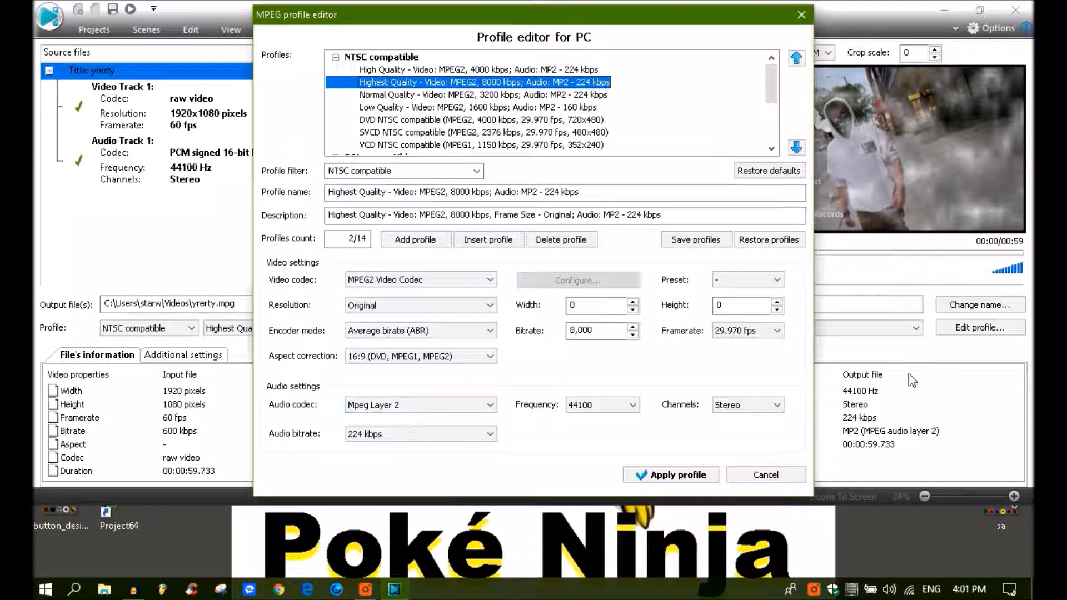
left_click(766, 328)
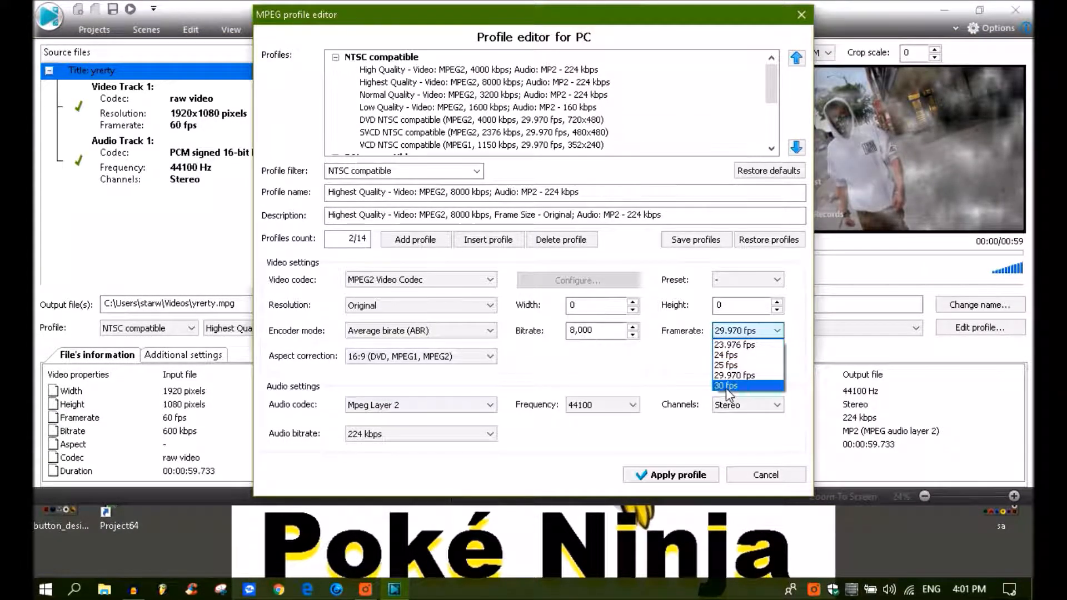
left_click(726, 386)
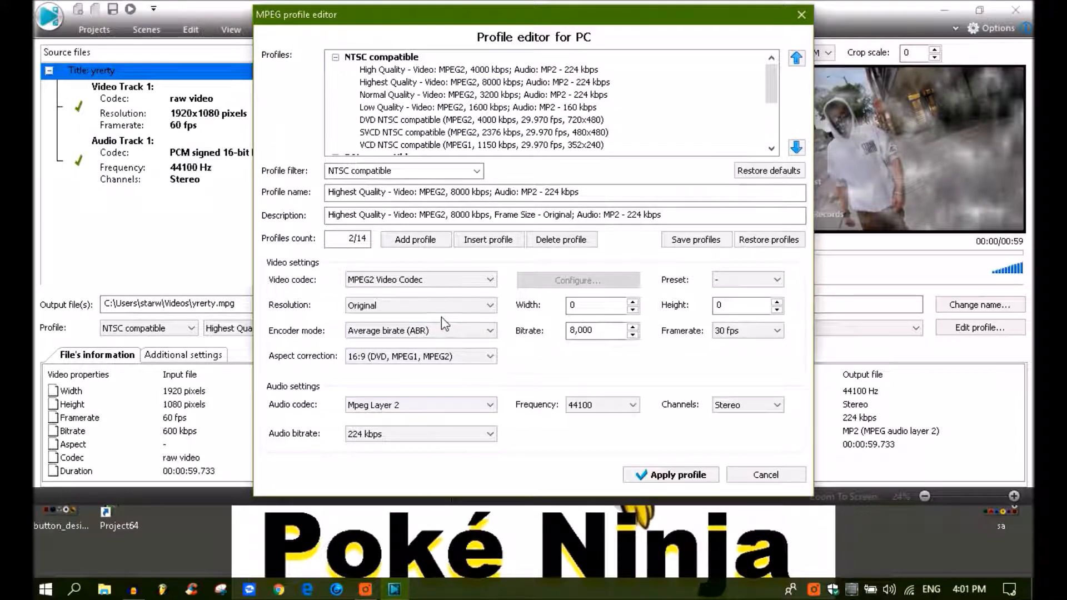
left_click(452, 304)
left_click(518, 381)
left_click(427, 435)
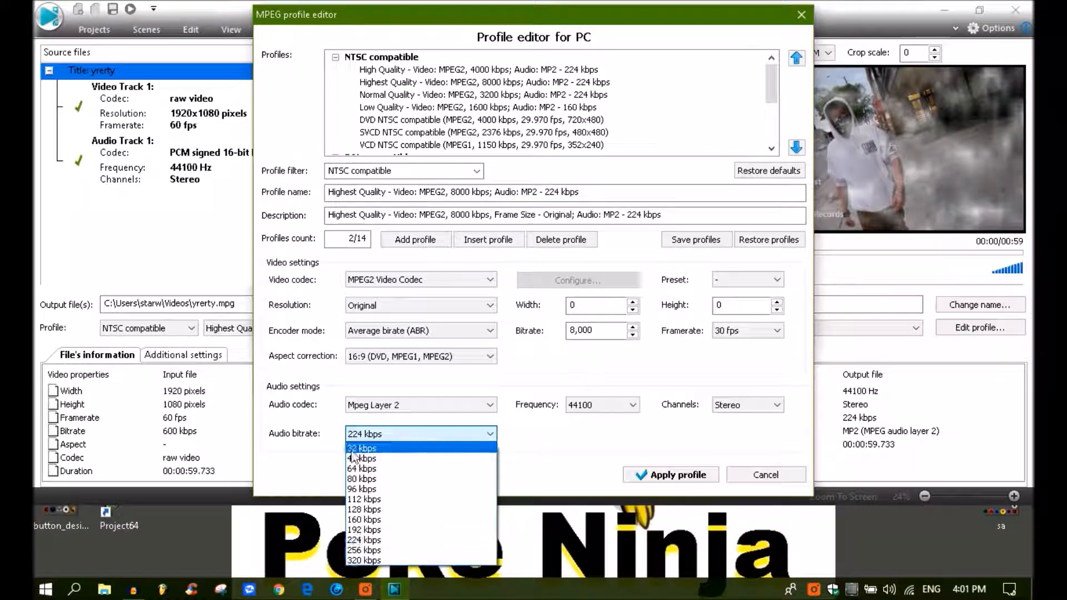
left_click(407, 561)
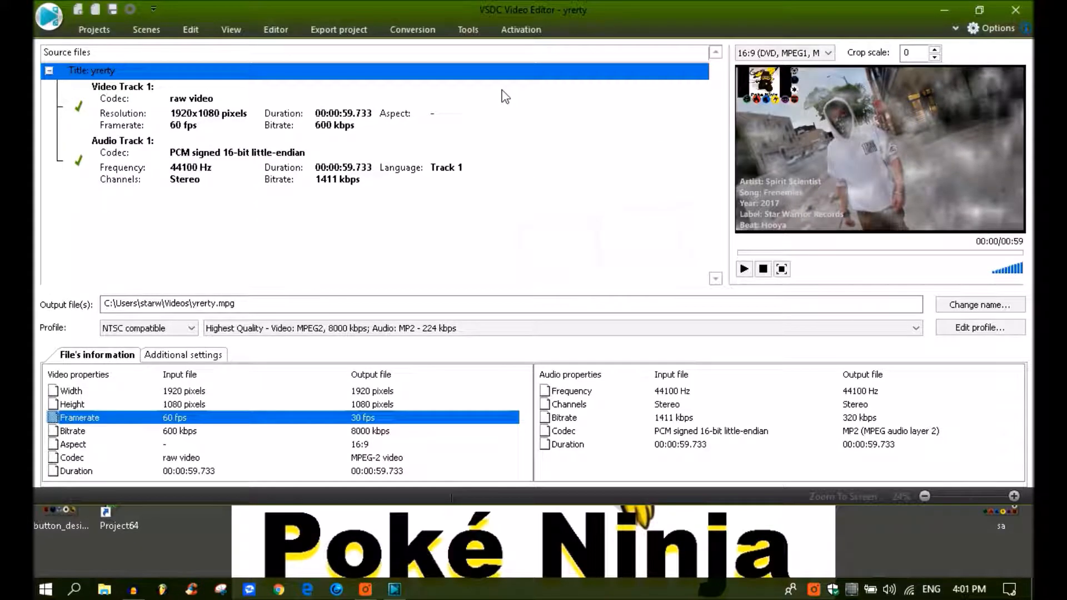
Select MPG as the output format and start the conversion, continuing the export without premium features
left_click(425, 31)
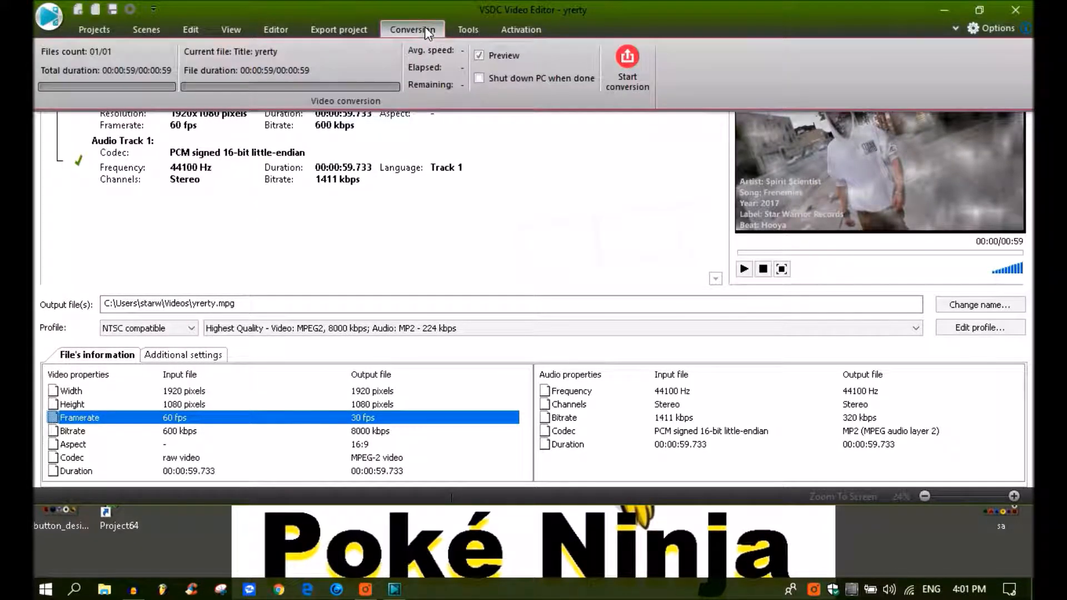
left_click(352, 28)
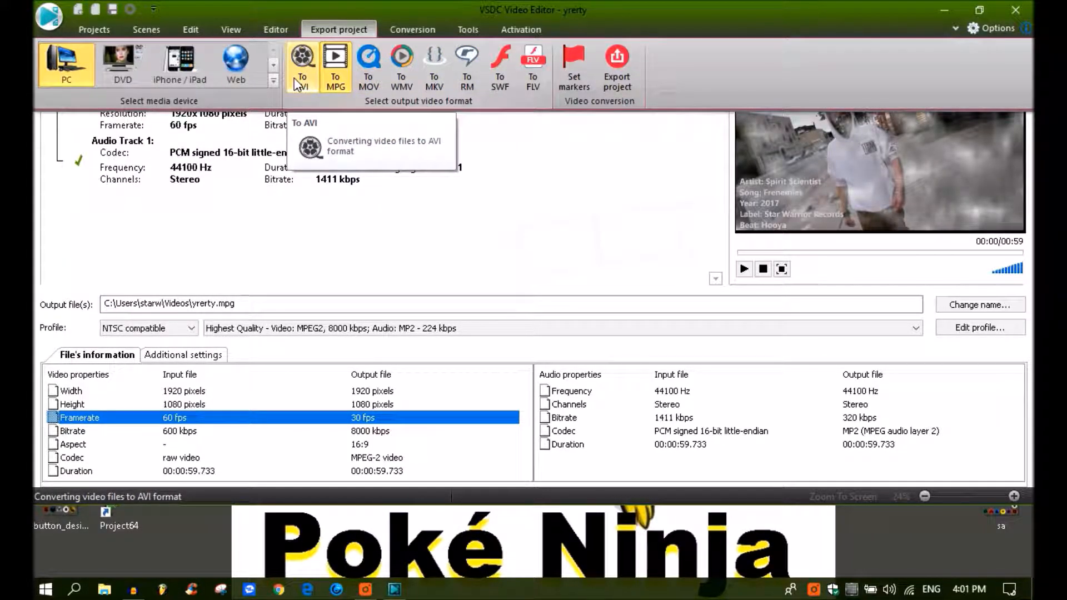
left_click(342, 77)
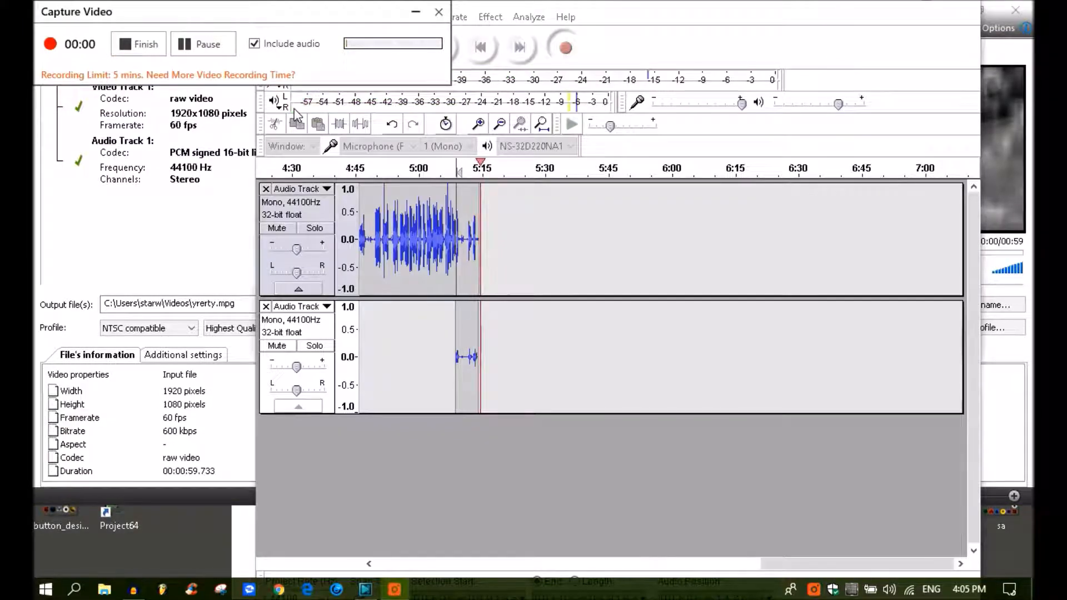
left_click(230, 240)
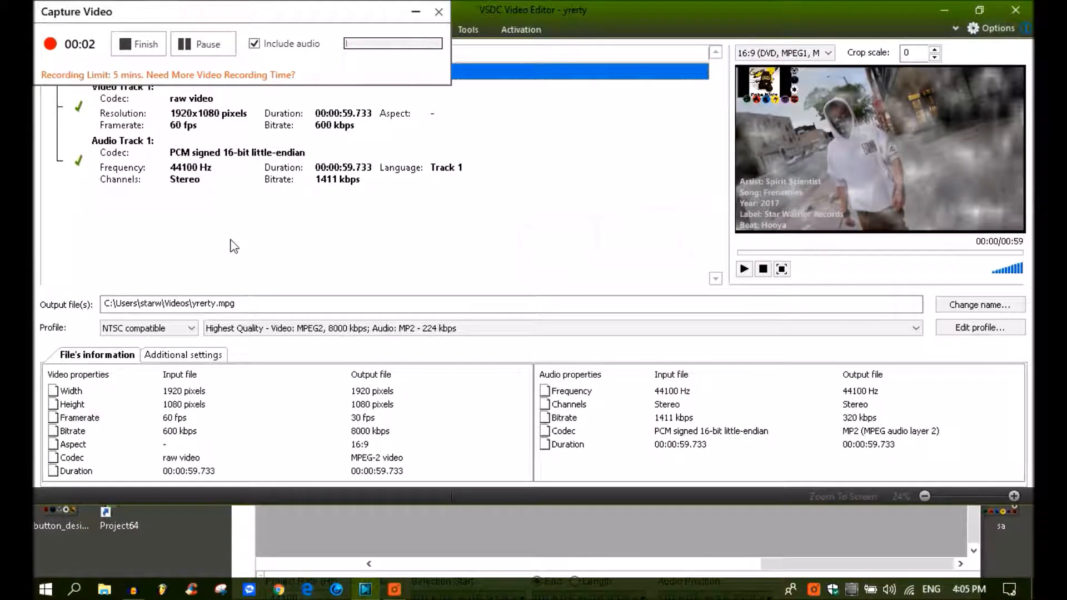
left_click(416, 12)
left_click(398, 38)
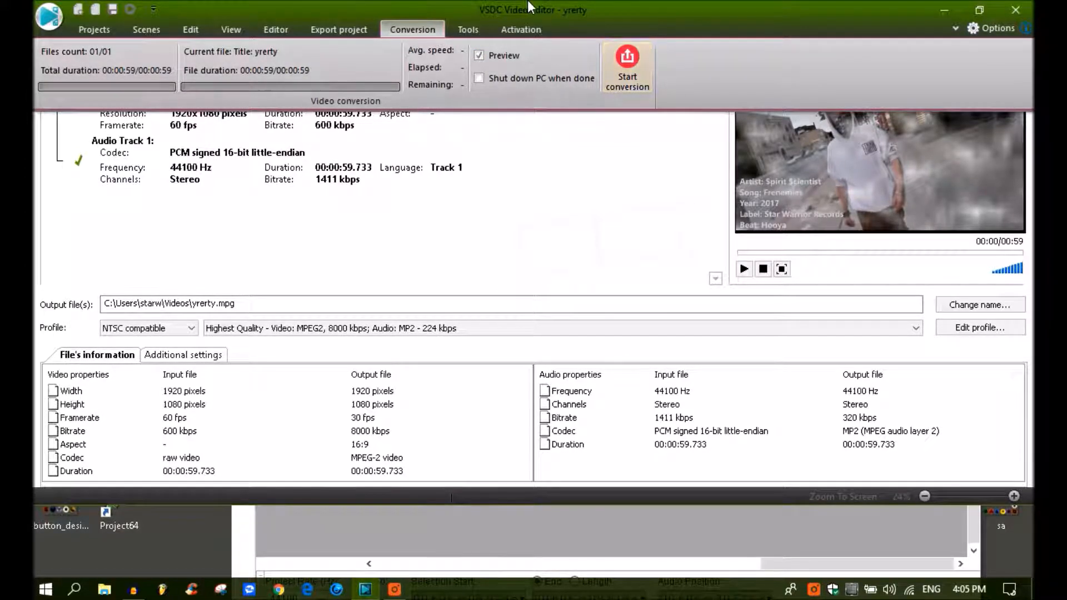
left_click(625, 59)
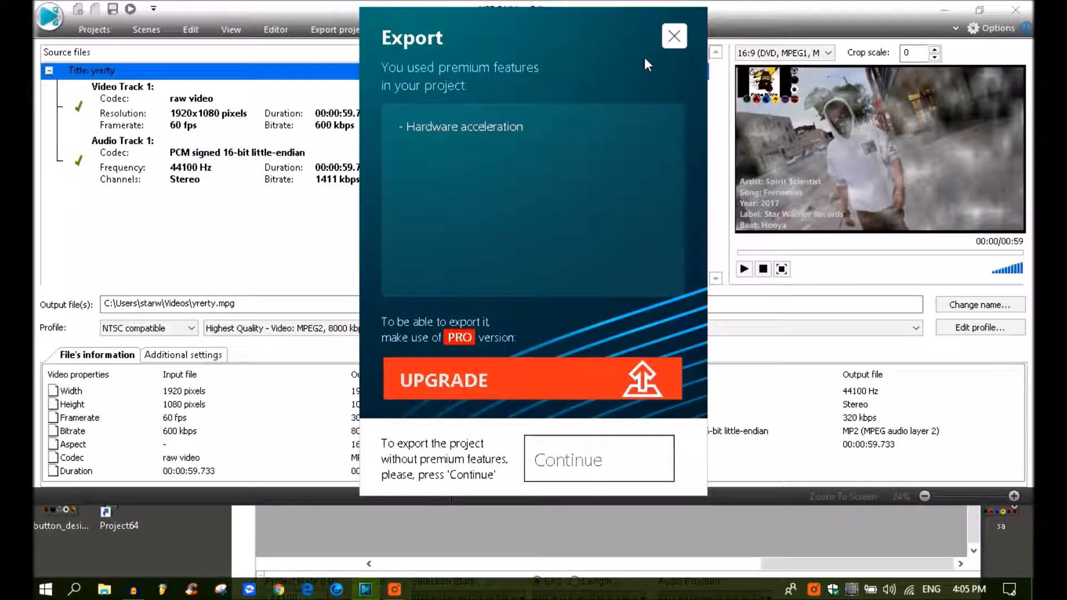
left_click(573, 477)
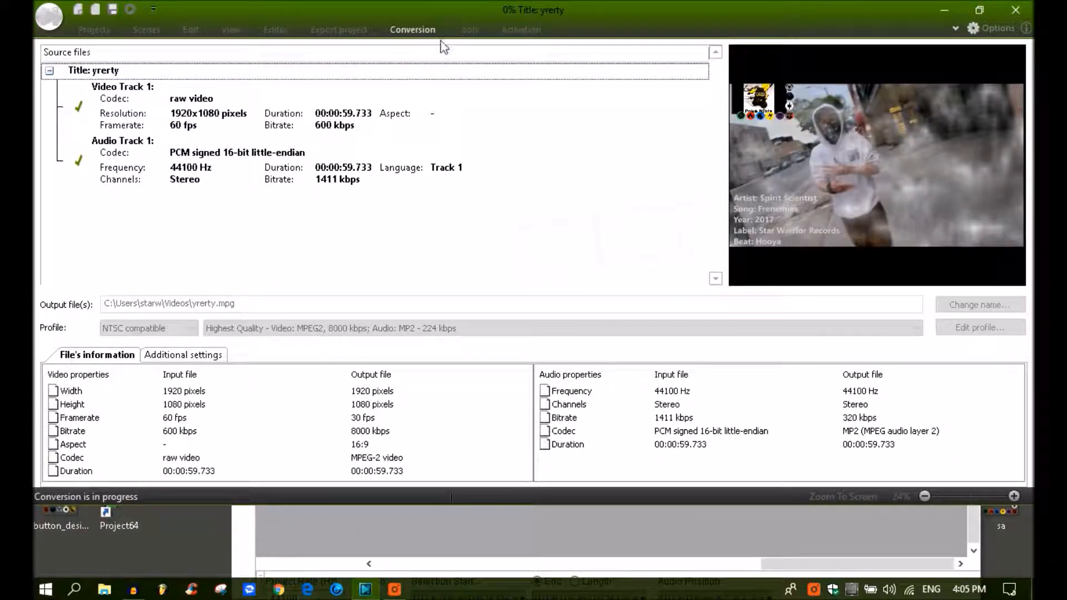
Check the running conversion's speed and elapsed time, and try to close the editor
left_click(421, 32)
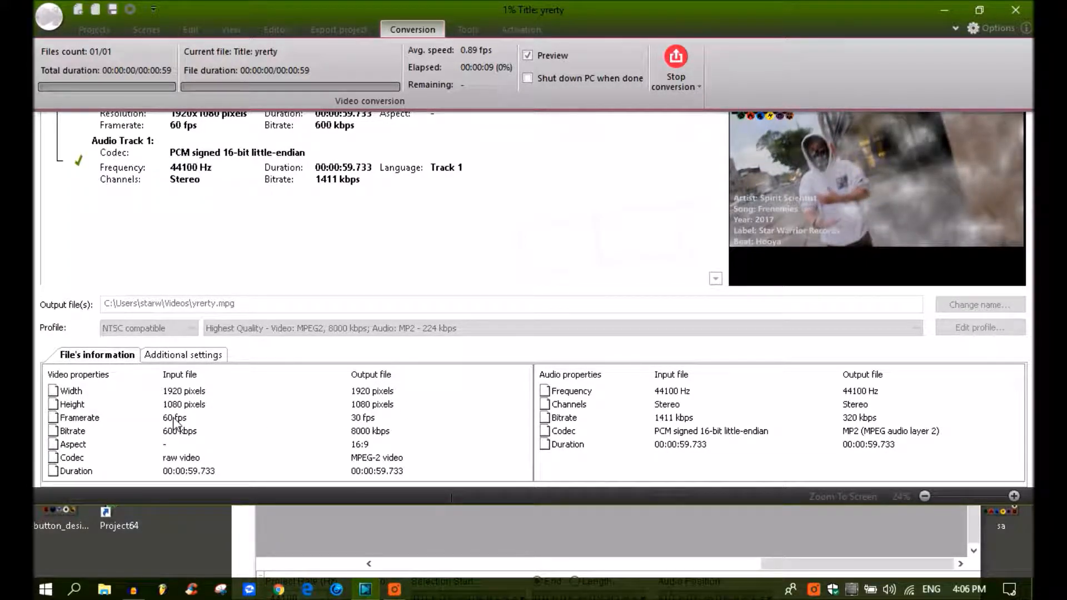
left_click(224, 429)
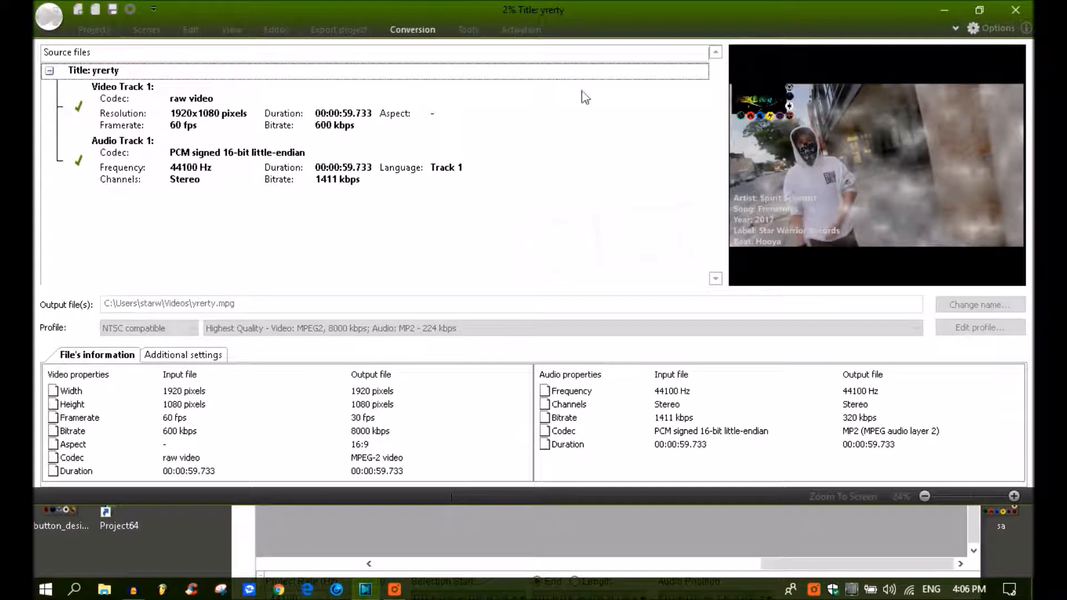
left_click(1014, 10)
left_click(563, 289)
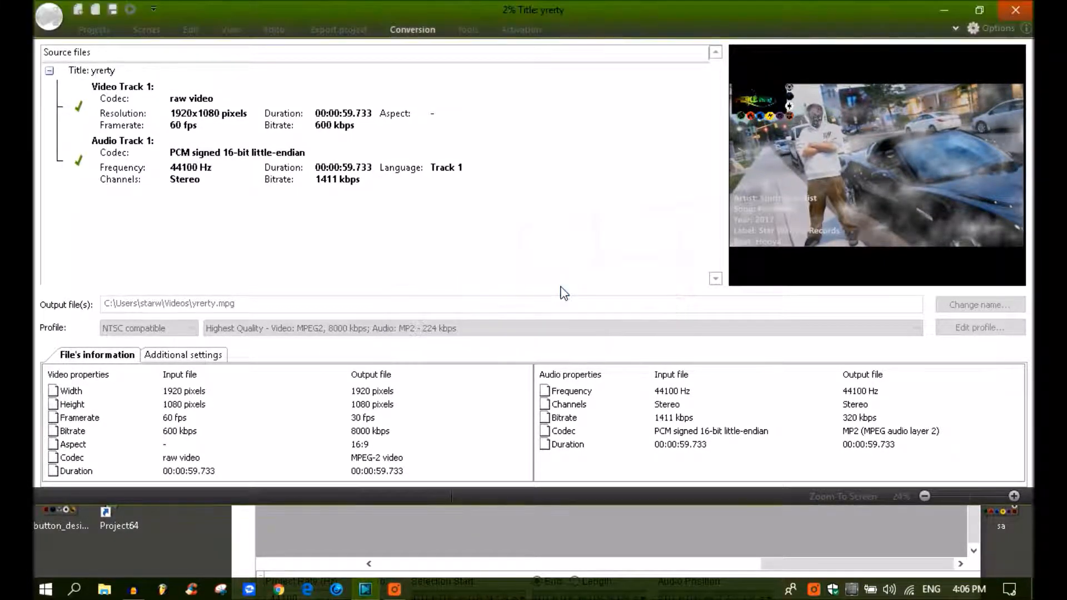